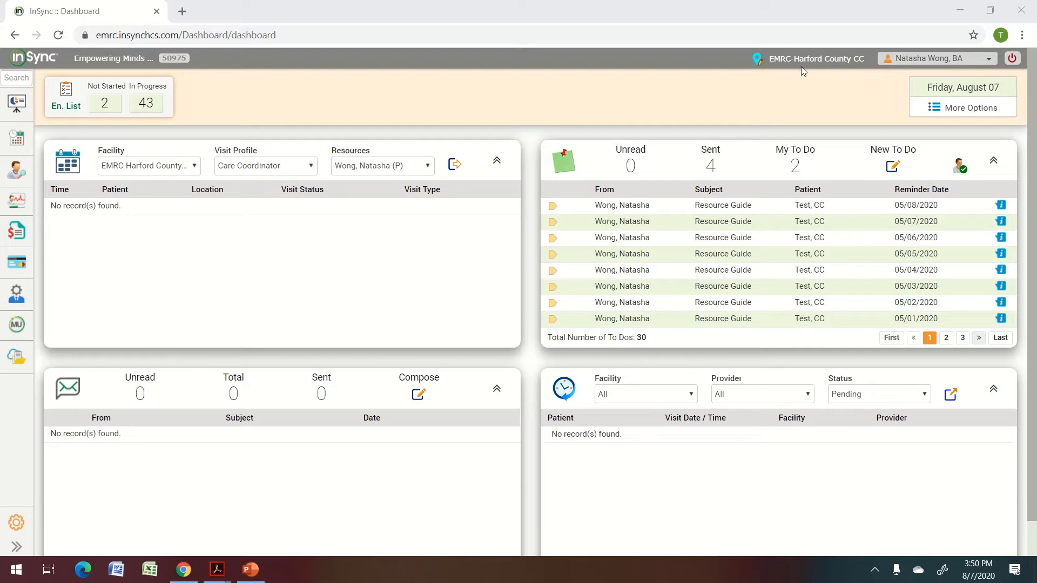
Open the Scheduler week view for Aug 2 – Aug 8, 2020 from the left sidebar.
left_click(9, 140)
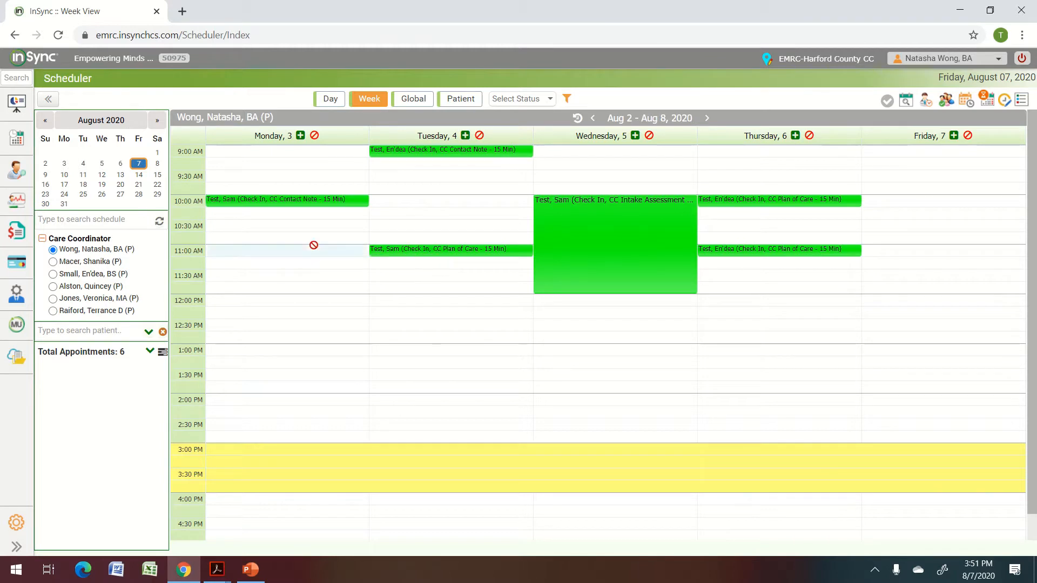
Book the test patient on Monday Aug 3 at 11:00 as a Check In, CC Plan of Care visit and start the encounter.
double_click(315, 250)
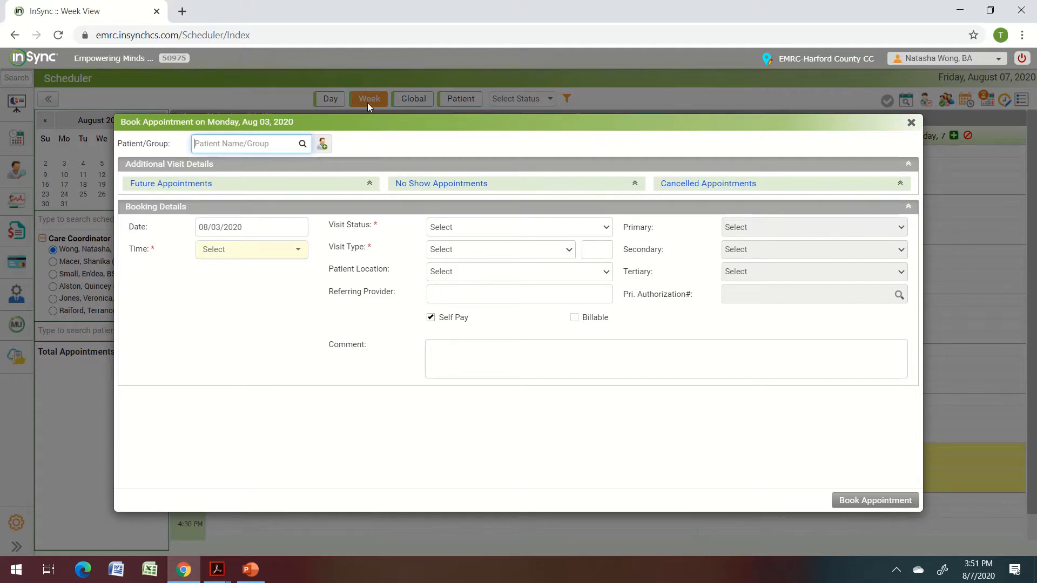
type("test")
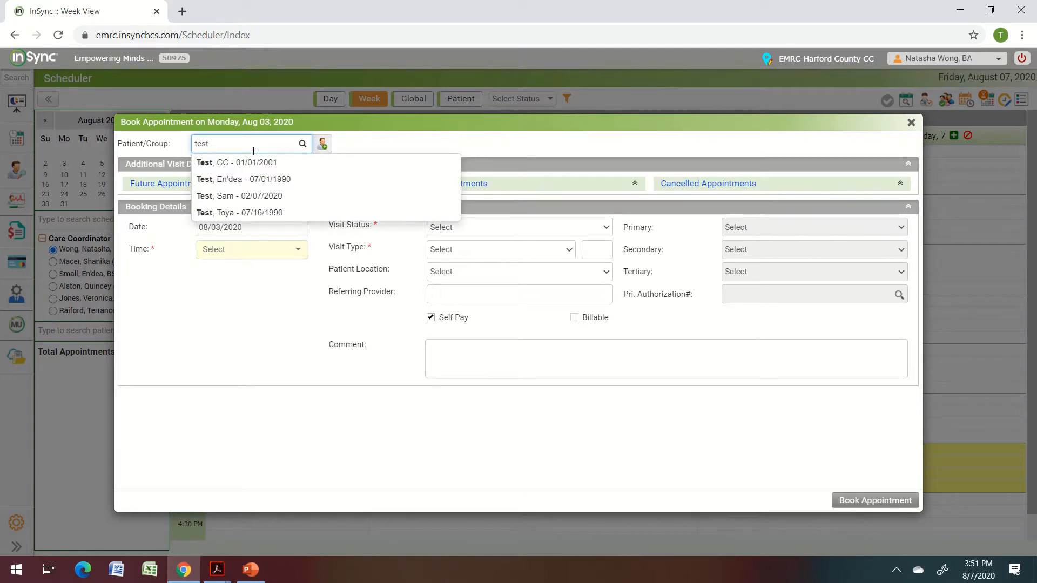
left_click(265, 214)
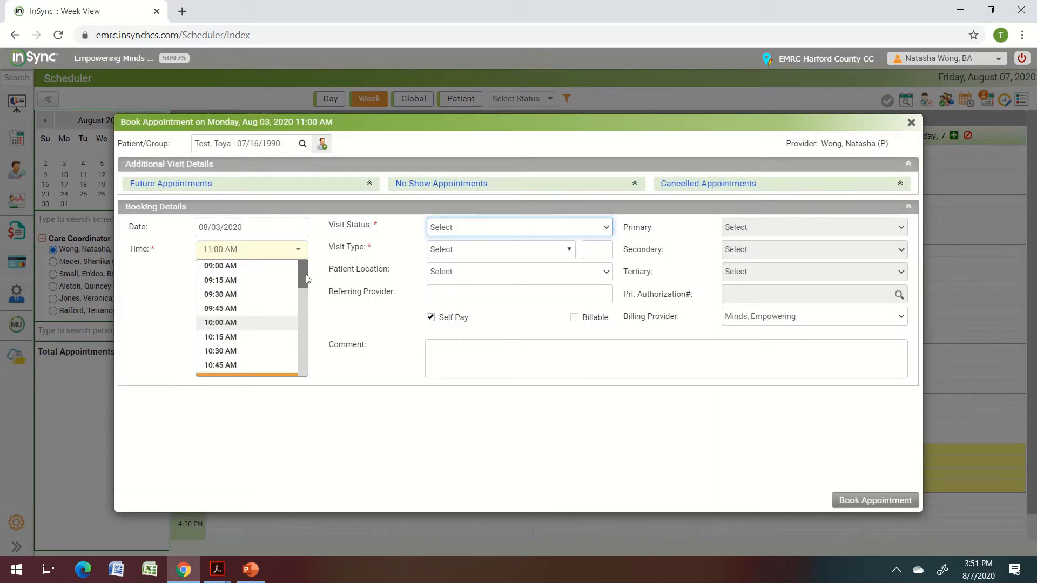
left_click_drag(303, 277, 304, 286)
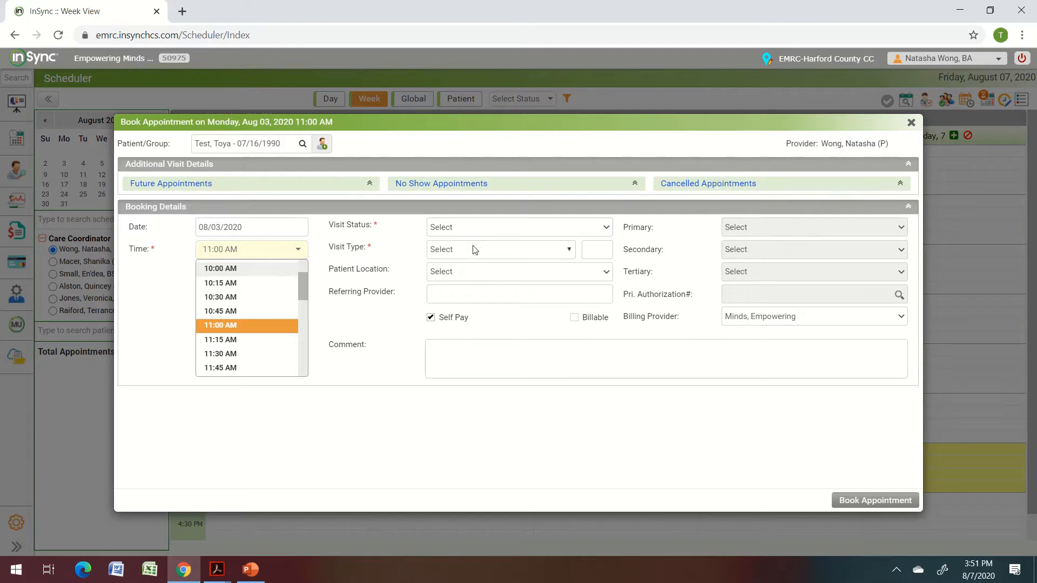
left_click(468, 232)
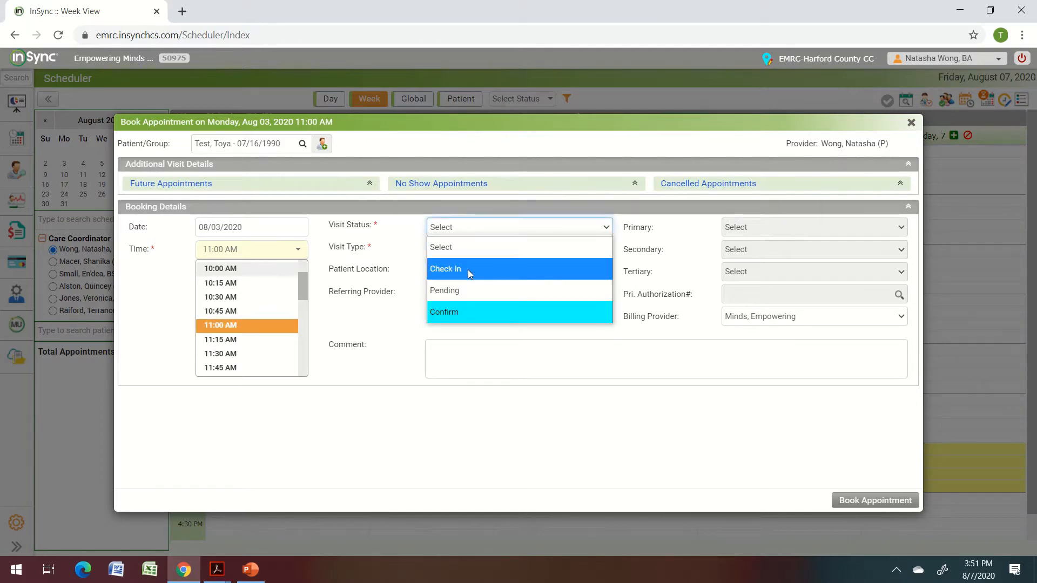
left_click(467, 268)
left_click(463, 252)
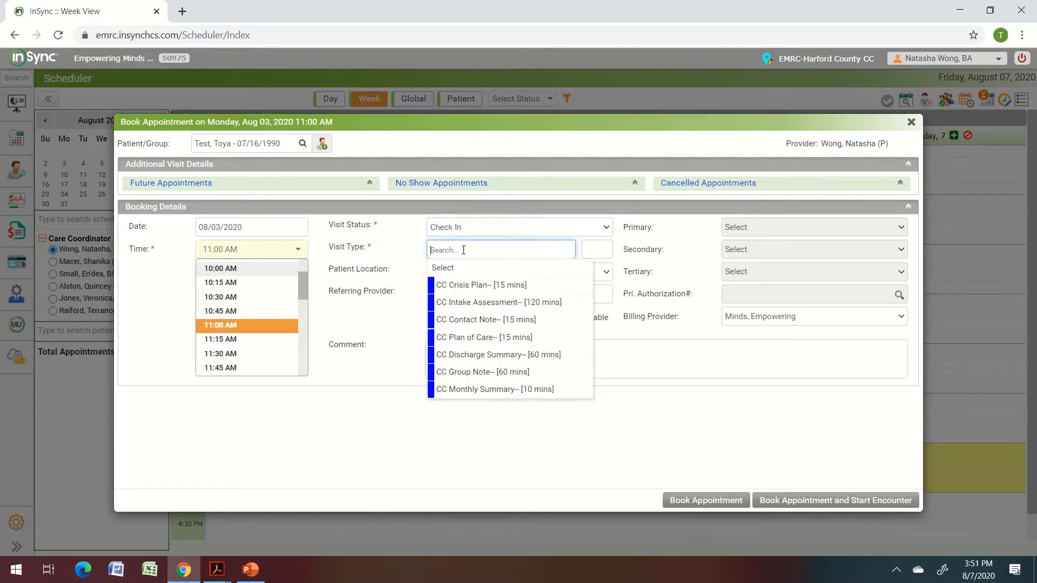
left_click(496, 340)
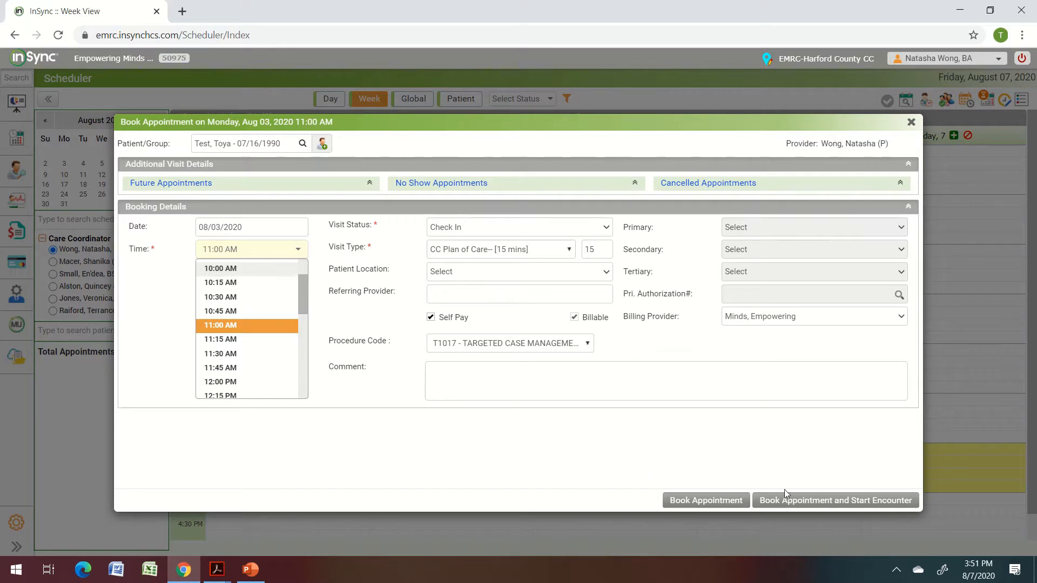
left_click(811, 500)
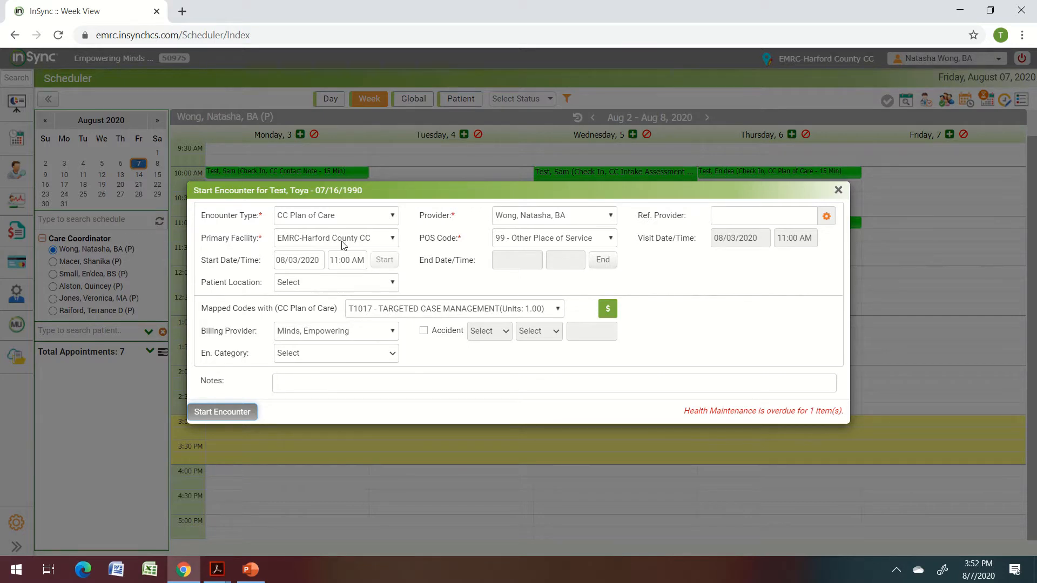
Set the place of service to 11 - Office and start the encounter.
left_click(540, 241)
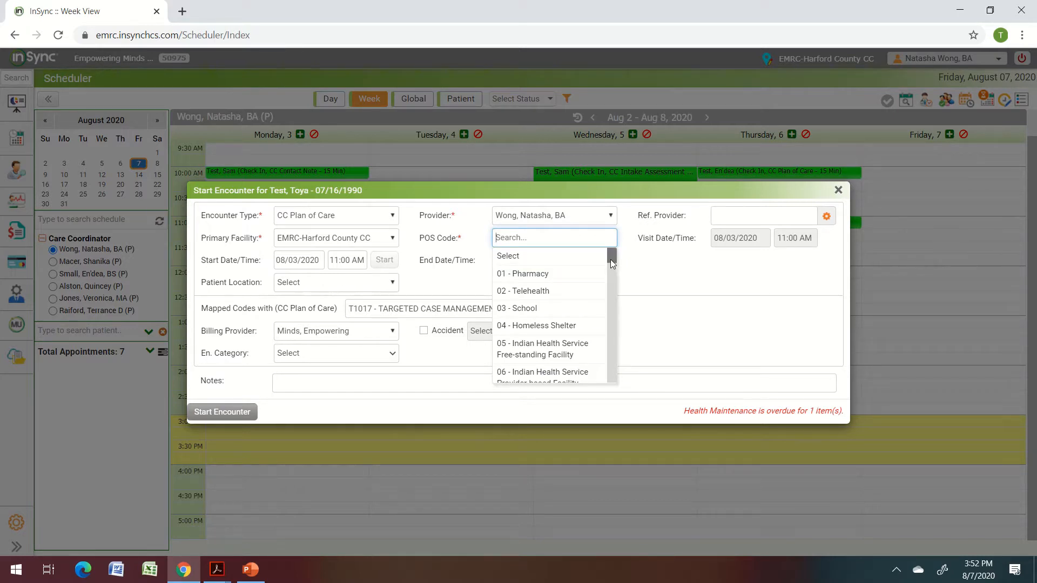
left_click_drag(610, 259, 610, 280)
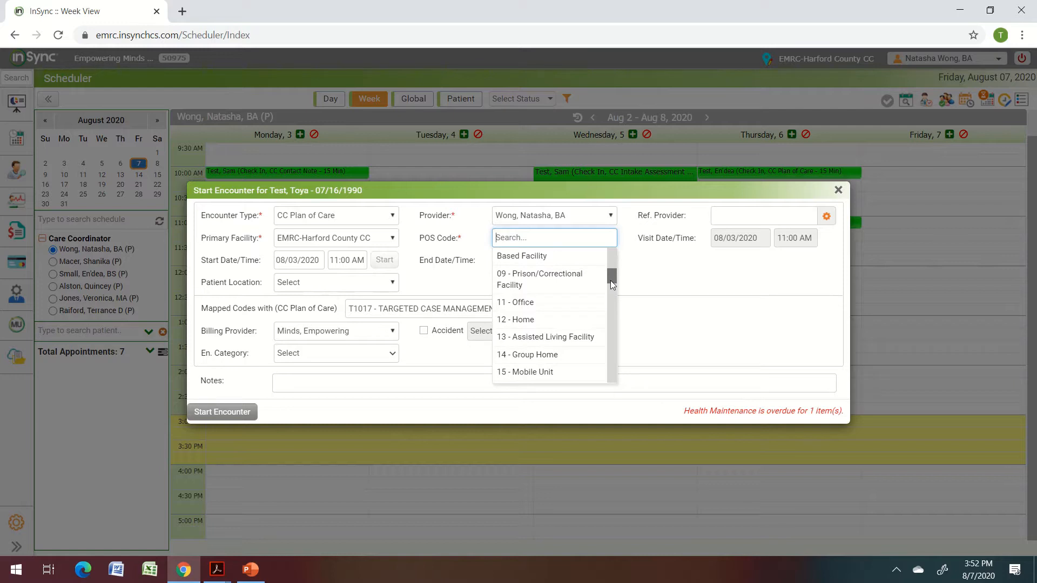
left_click(522, 303)
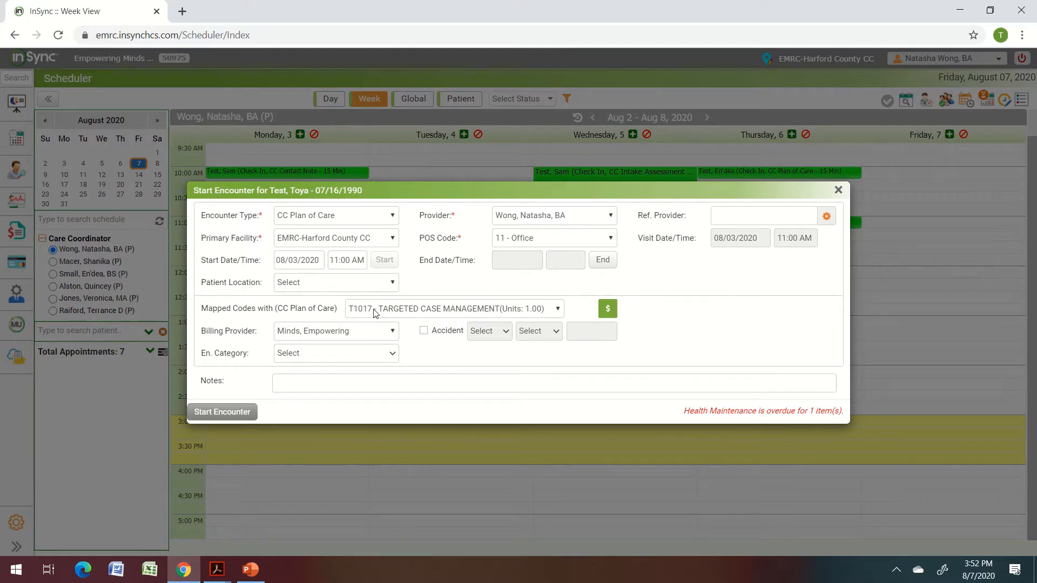
left_click(237, 414)
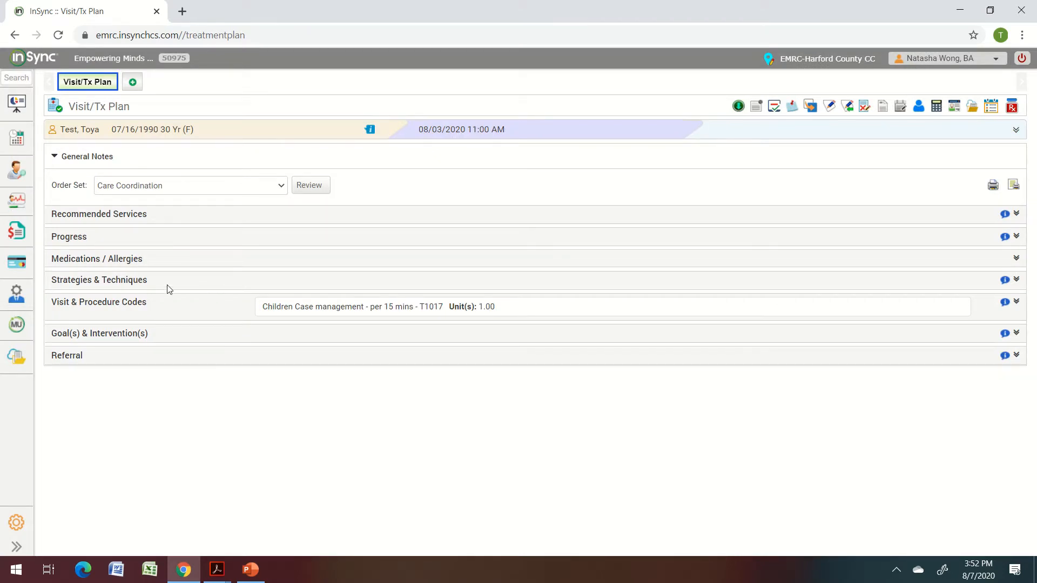
Change the units of the Children Case management T1017 procedure code from 1 to 8.
left_click(125, 303)
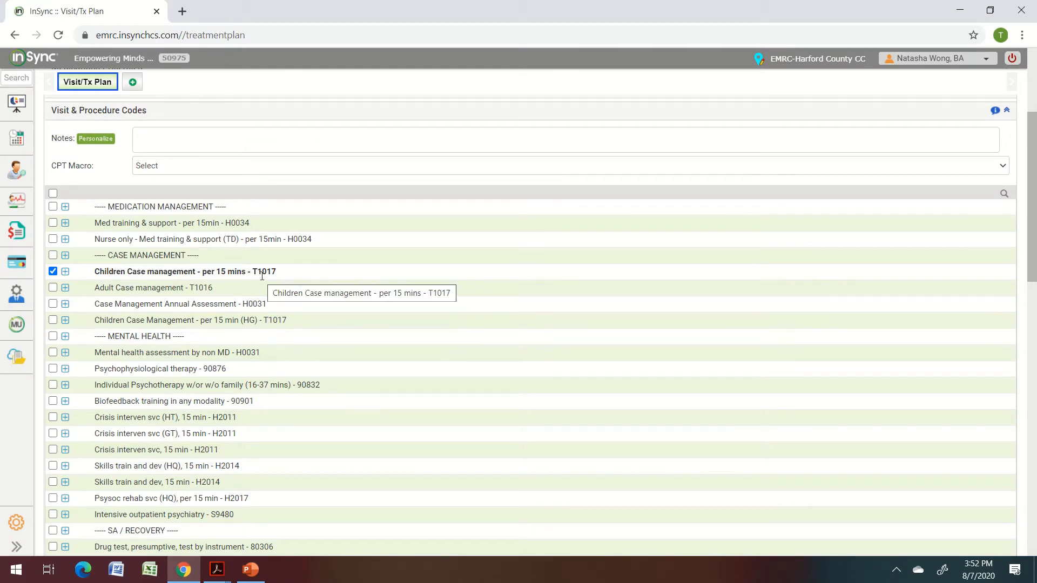
left_click(65, 273)
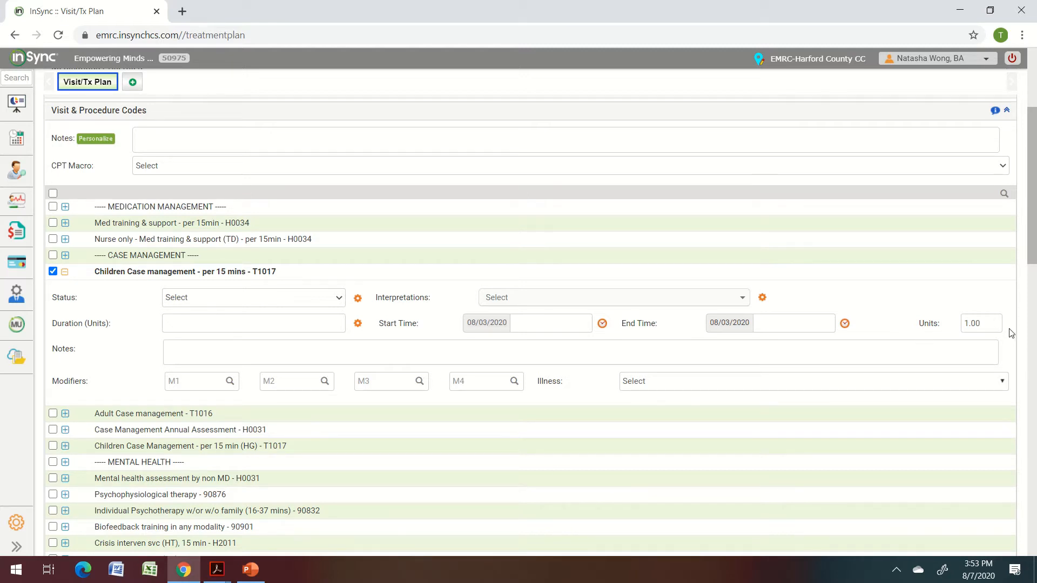
left_click(988, 325)
key("BackSpace")
key("BackSpace")
key("BackSpace")
type("8")
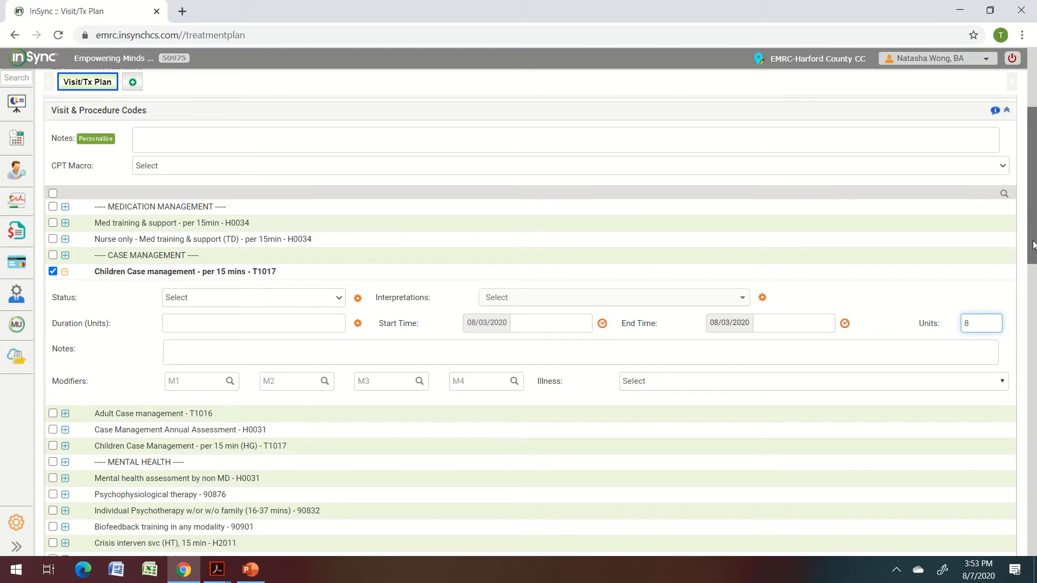
left_click_drag(1032, 245, 1033, 537)
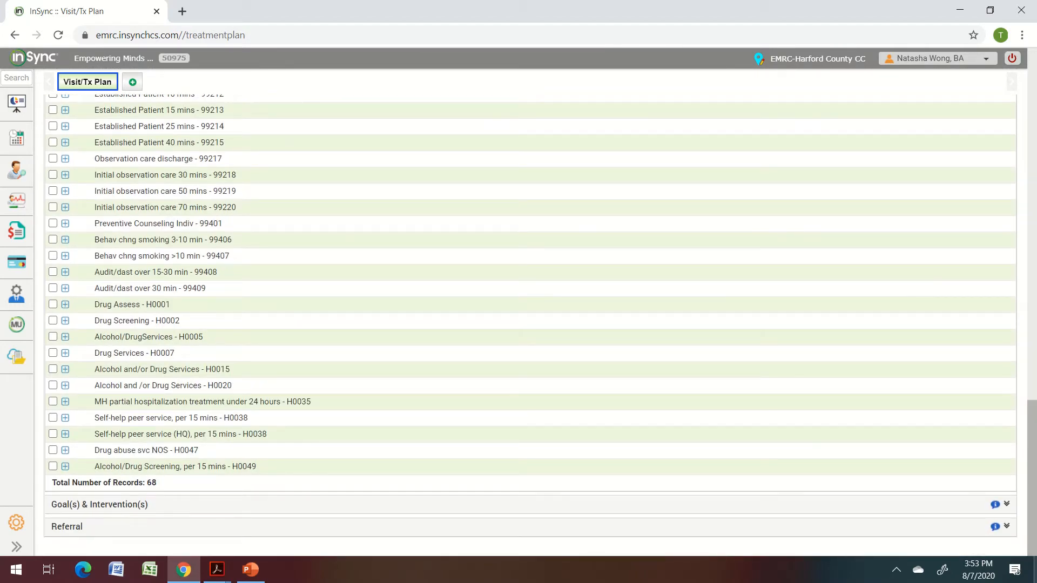
left_click(81, 505)
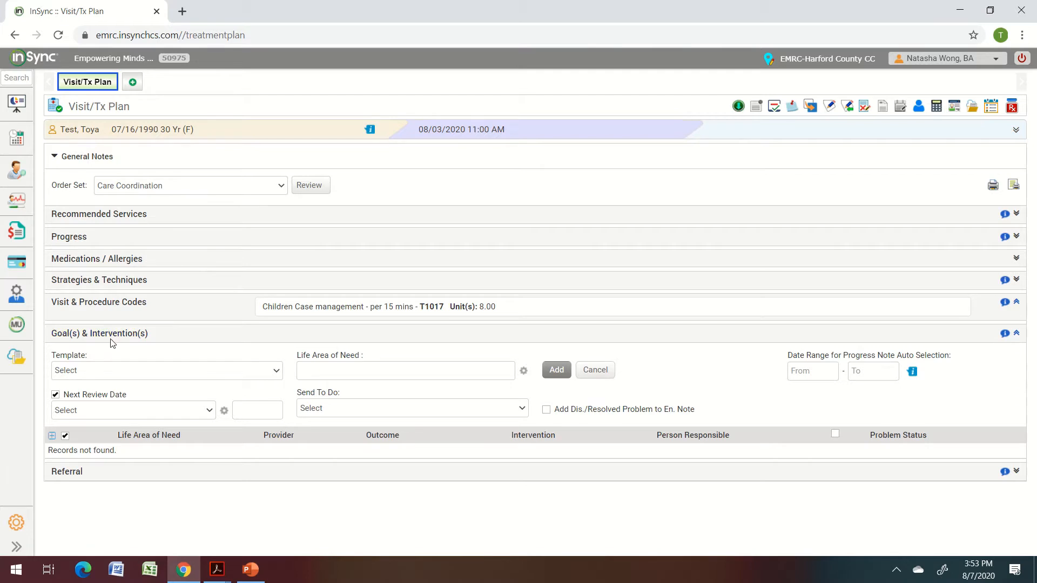
Set the goals' next review date to 3 Month (11/03/2020).
left_click(138, 371)
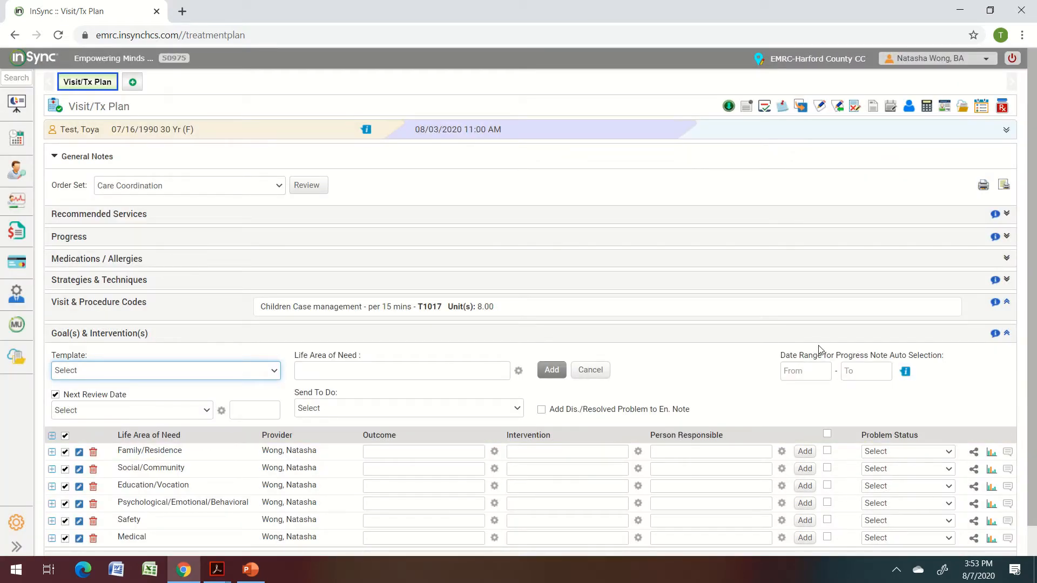
scroll(1031, 331, "down", 1)
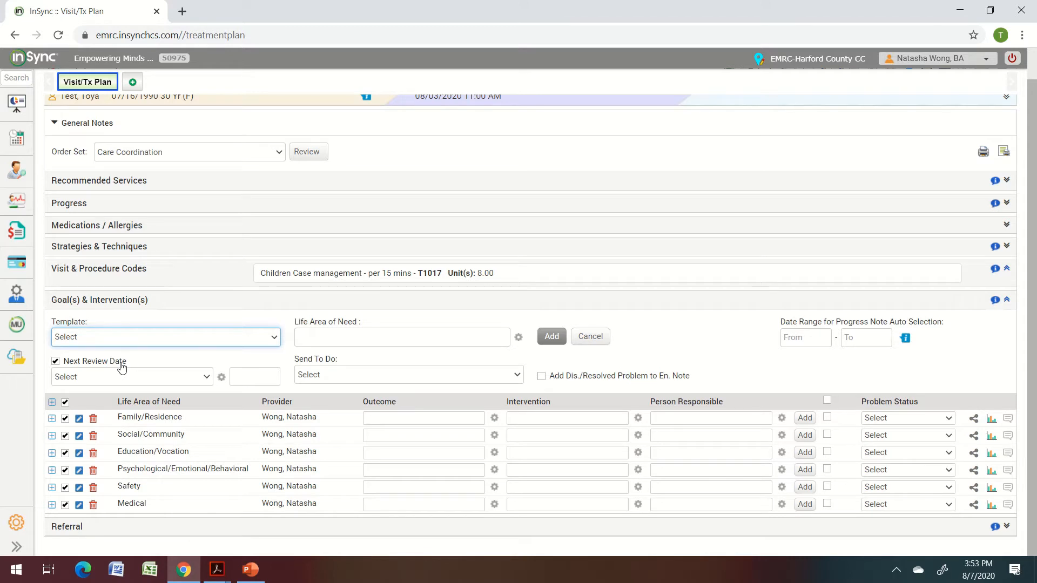
left_click(128, 378)
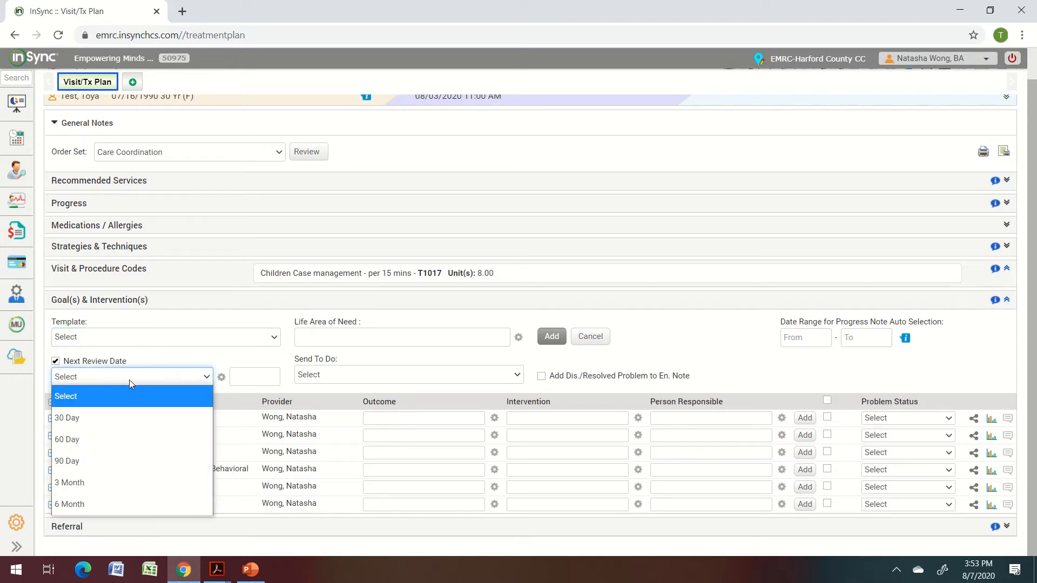
left_click(108, 482)
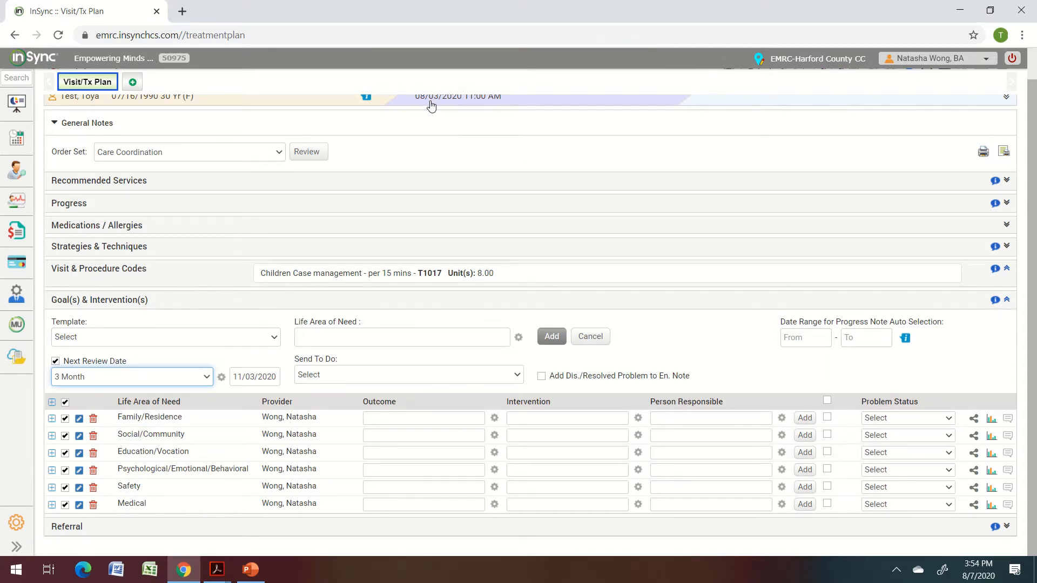
Send the To Do to the client services group.
left_click(402, 380)
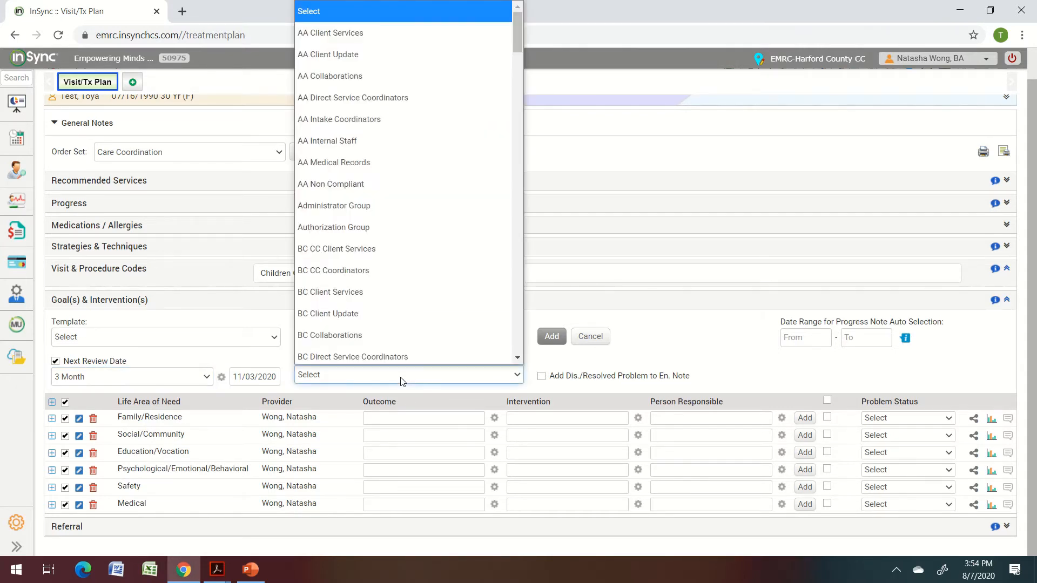
left_click_drag(513, 47, 515, 91)
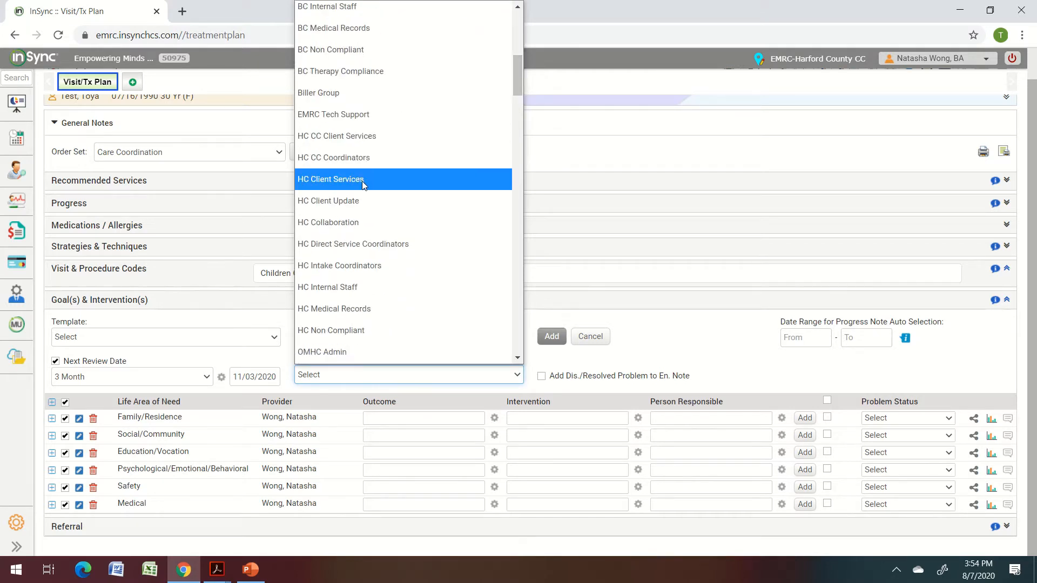
left_click(364, 140)
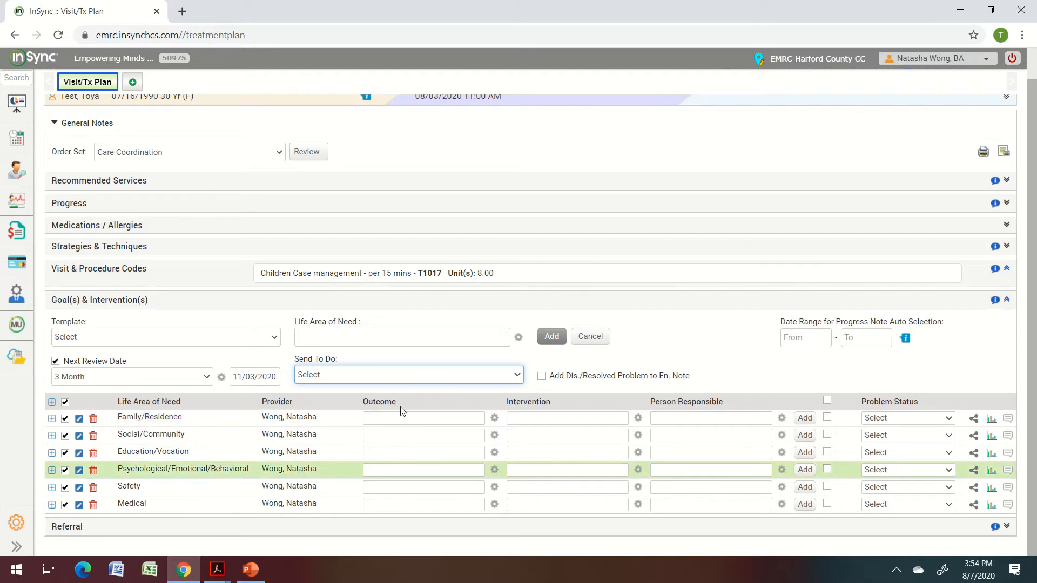
Add the outcome 'Accept emotional support from those who care without pushing them away in anger.' to Family/Residence.
left_click(409, 423)
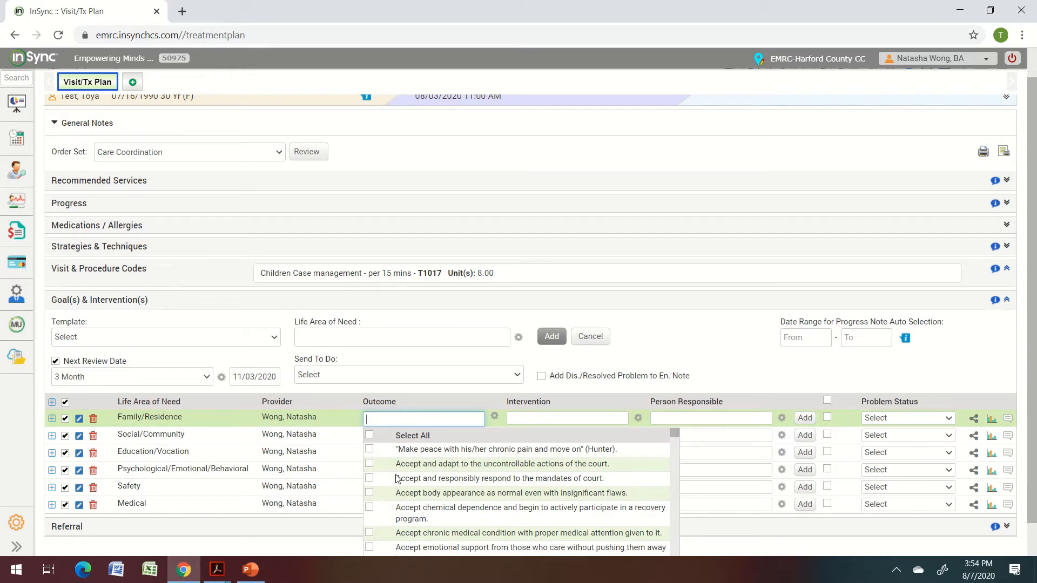
left_click(370, 547)
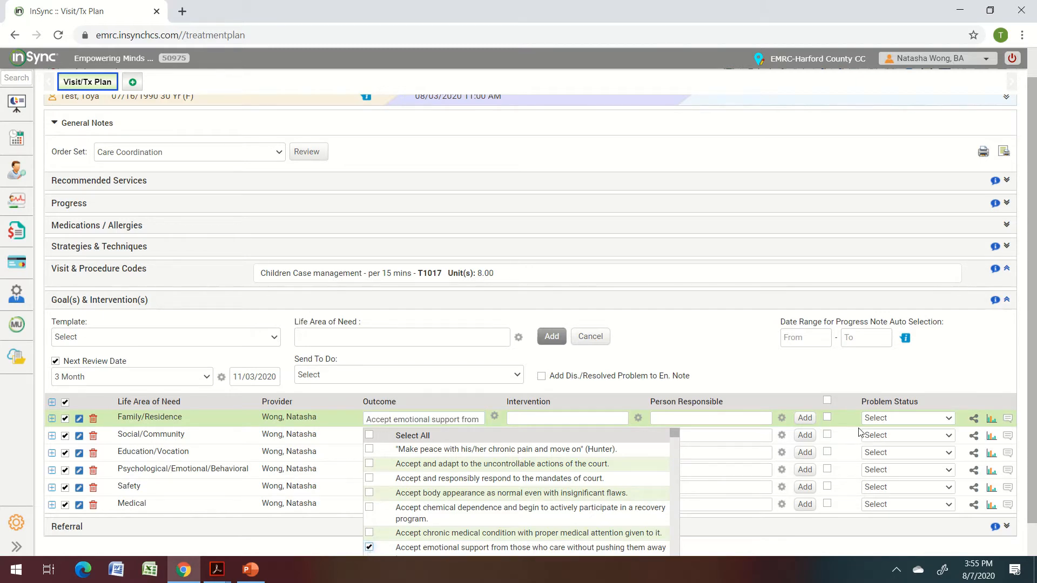
left_click(805, 418)
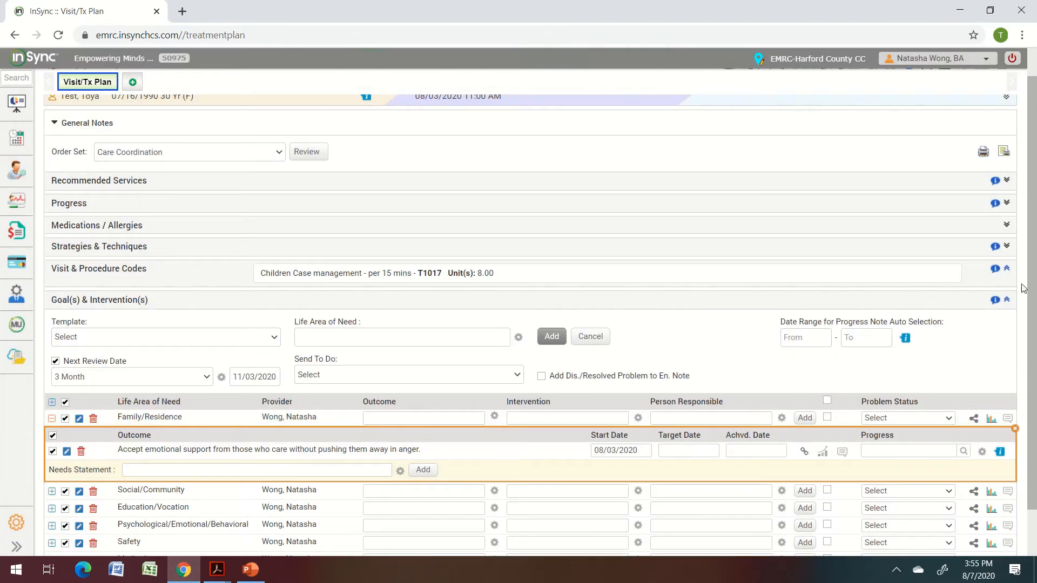
scroll(1033, 347, "down", 1)
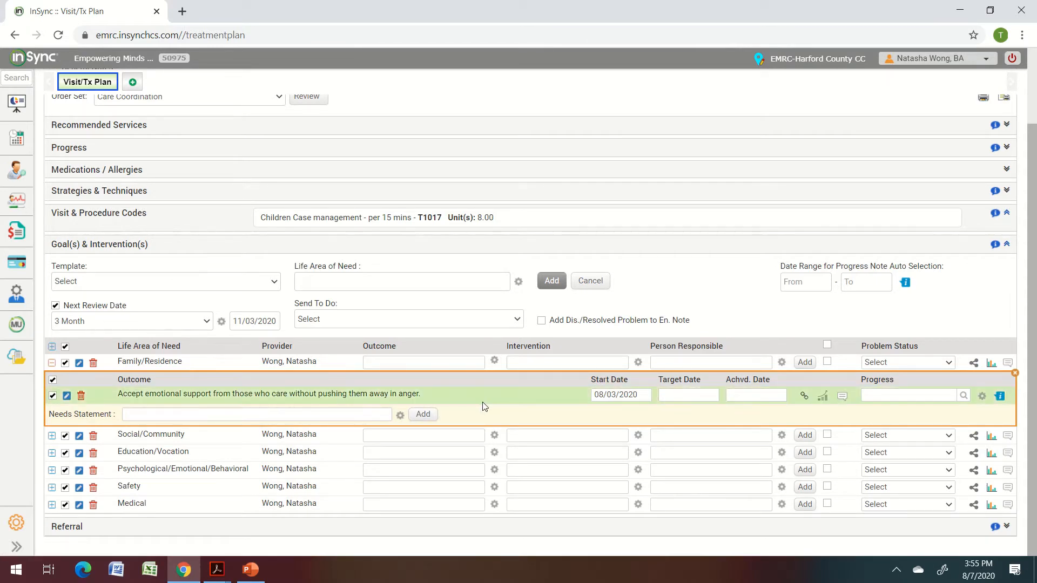
left_click(803, 397)
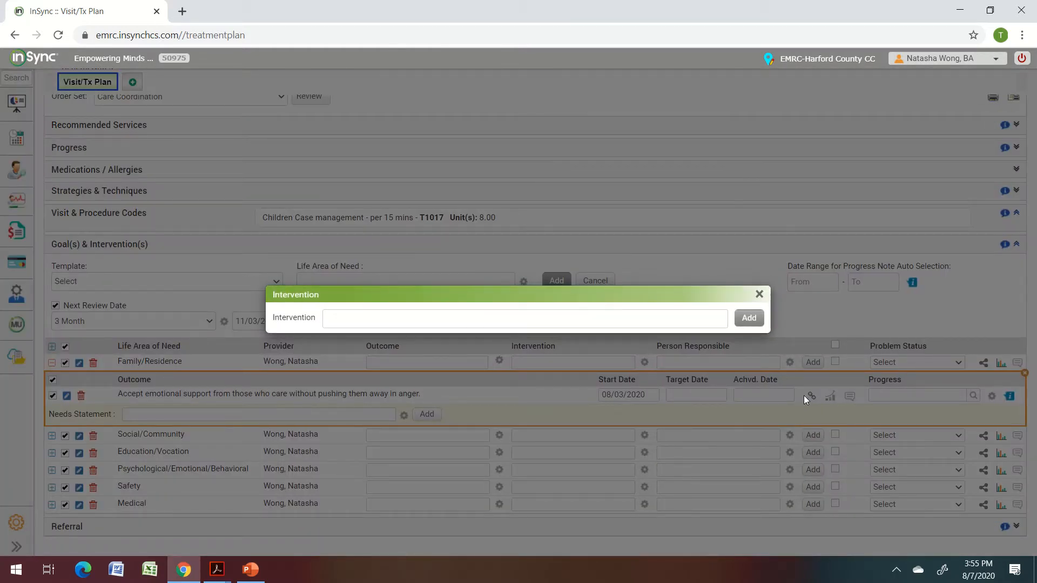
Add the intervention 'Accept and understand that distressing symptoms are due to mental illness.' under the outcome.
left_click(633, 319)
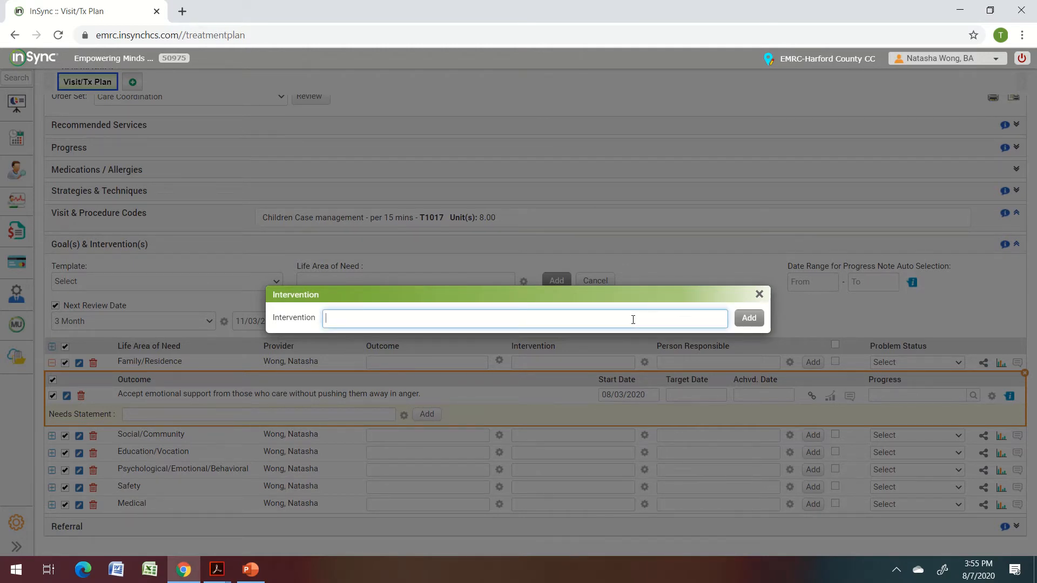
left_click(633, 319)
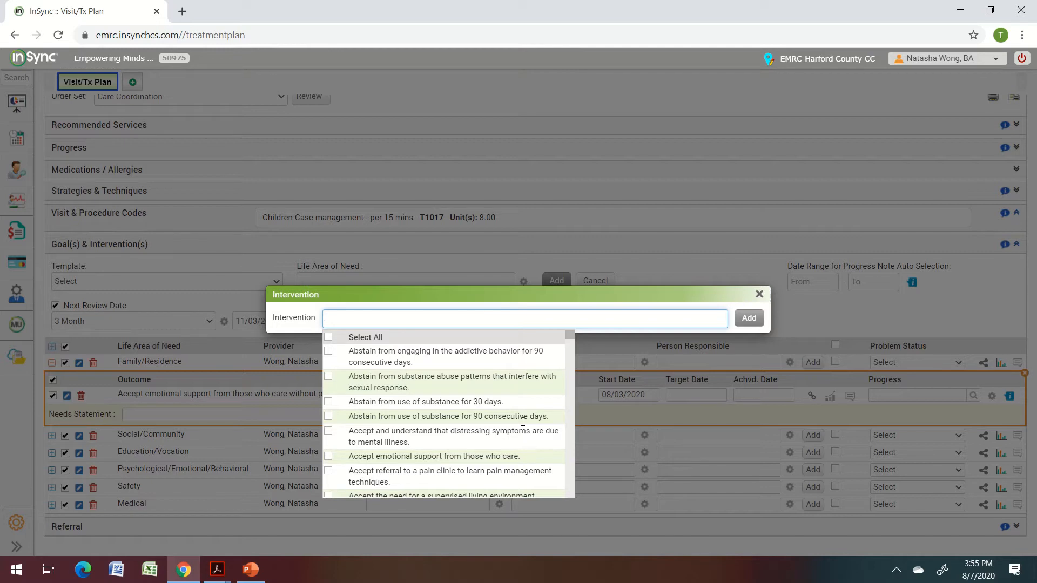
left_click(328, 431)
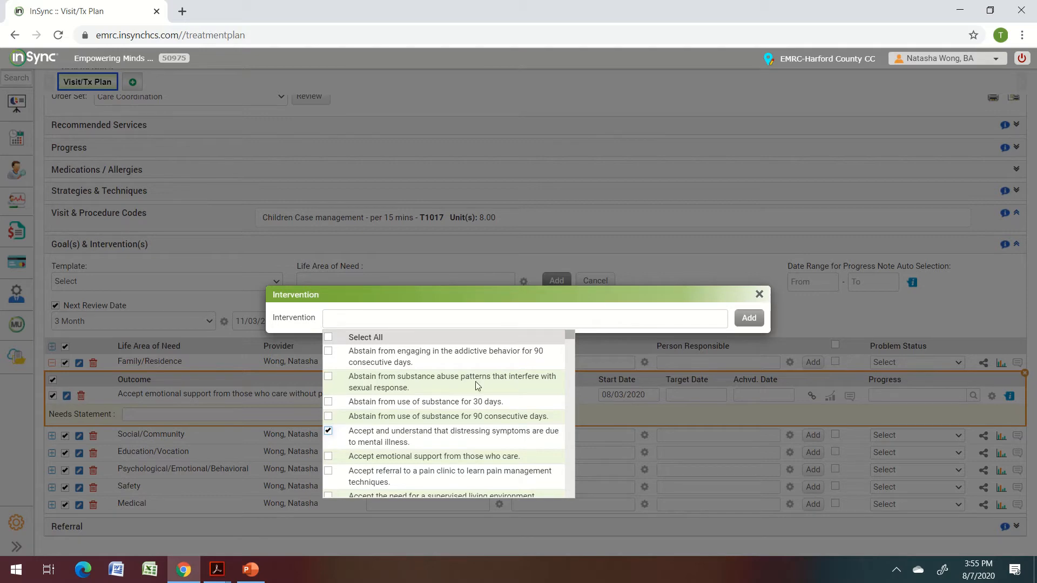
left_click(749, 318)
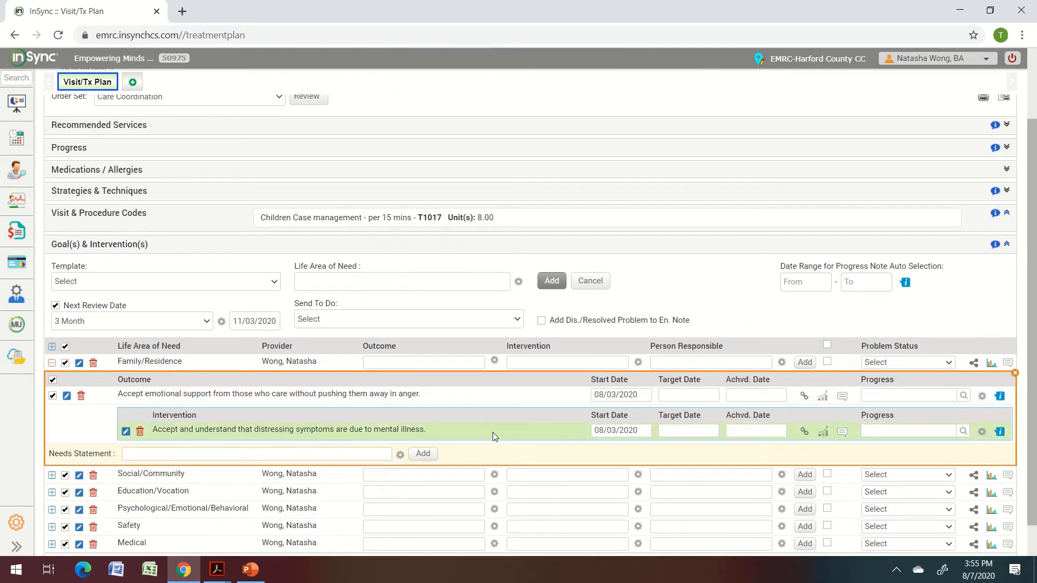
left_click(804, 432)
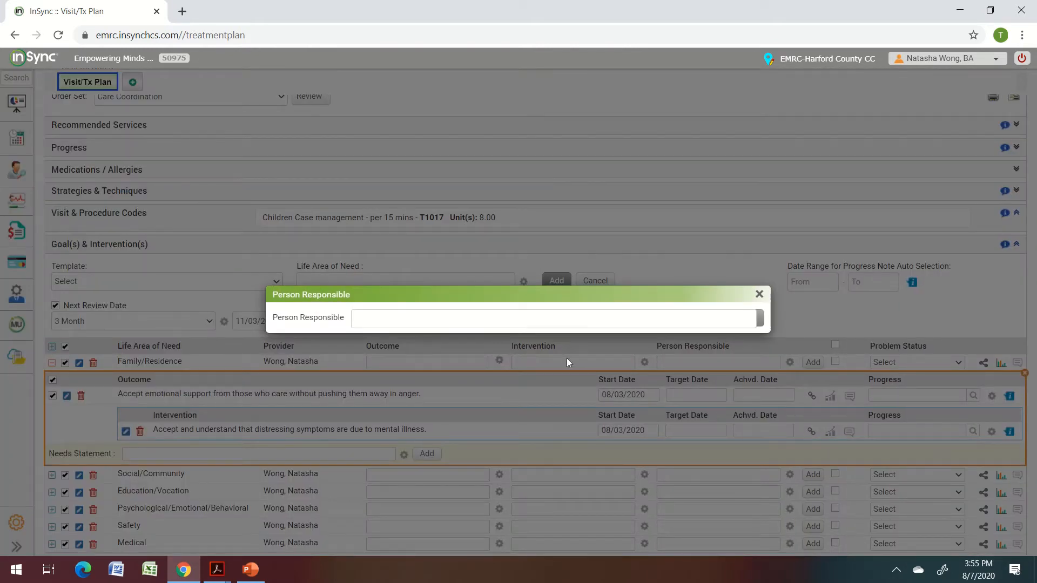
Add Therapist as the person responsible for the intervention.
left_click(482, 320)
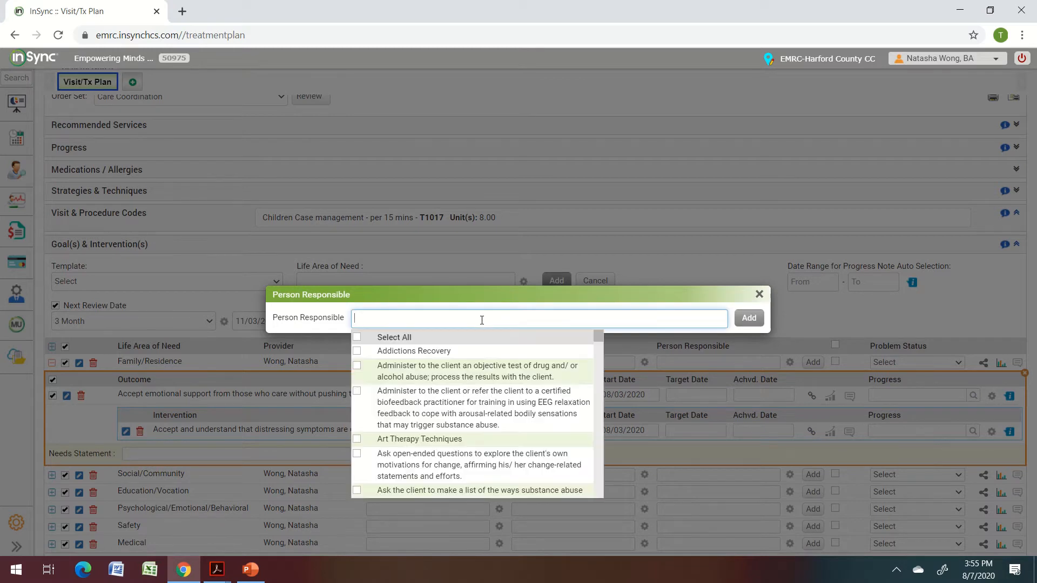
type("Therapist")
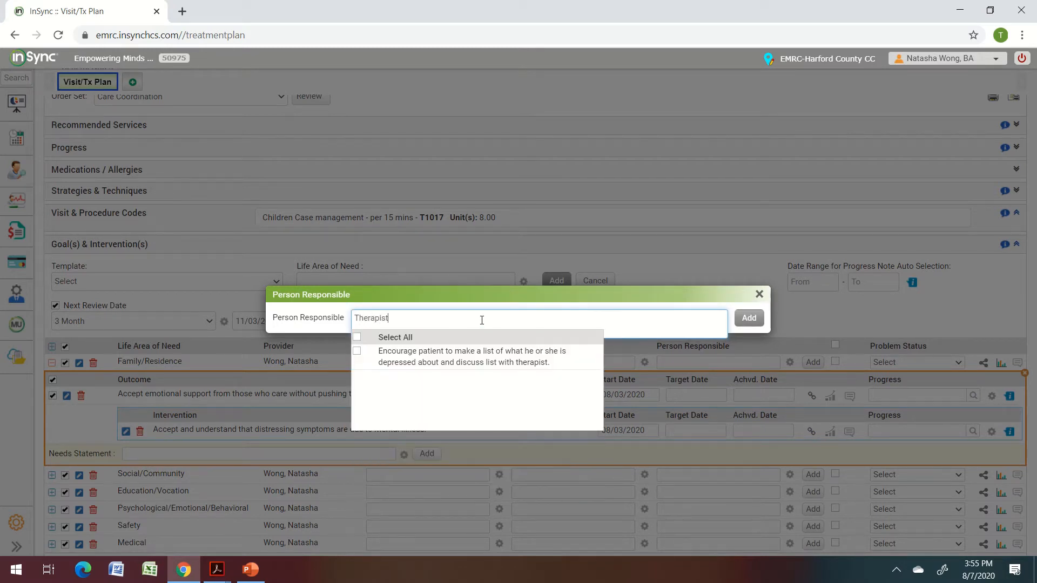
left_click(748, 319)
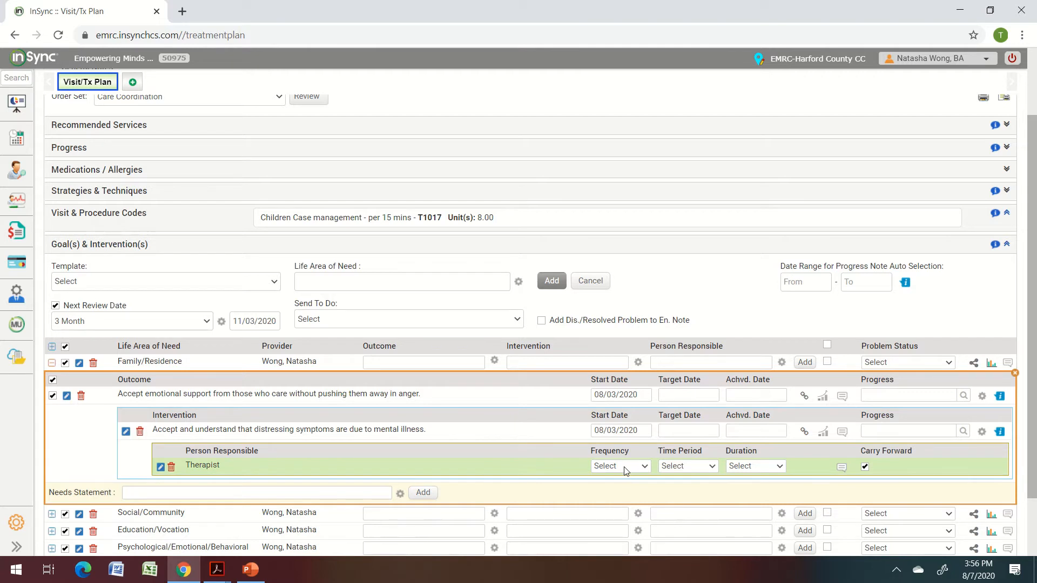
Set the intervention frequency to Two times, Per month, for 3 months.
left_click(625, 472)
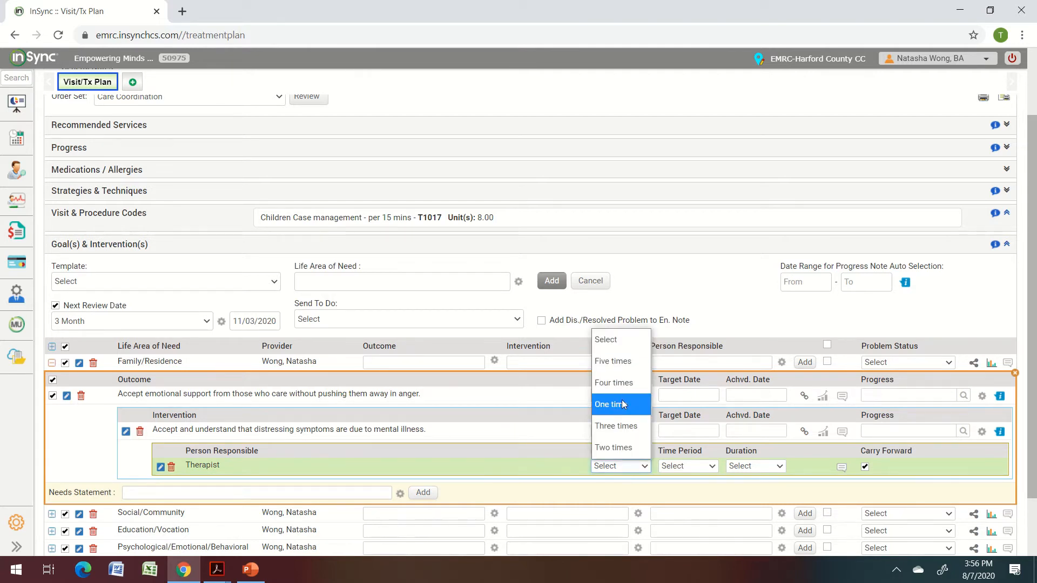
left_click(624, 446)
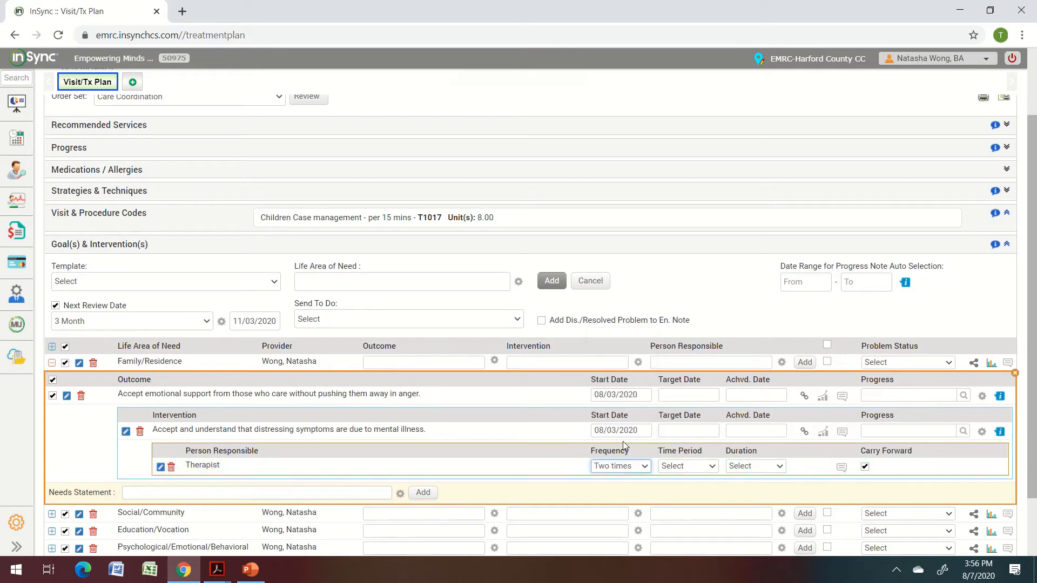
left_click(676, 467)
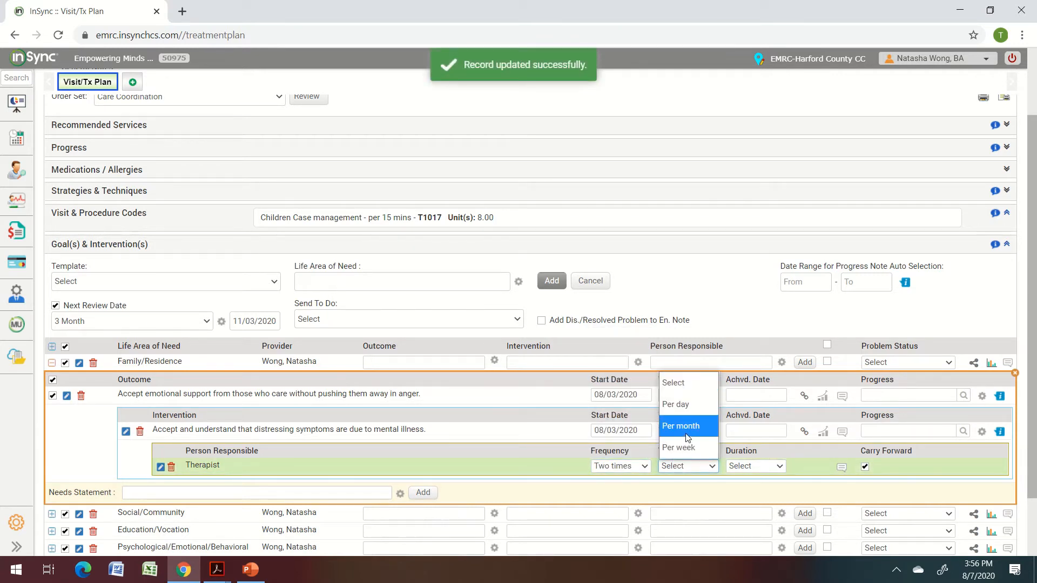
left_click(679, 425)
left_click(769, 468)
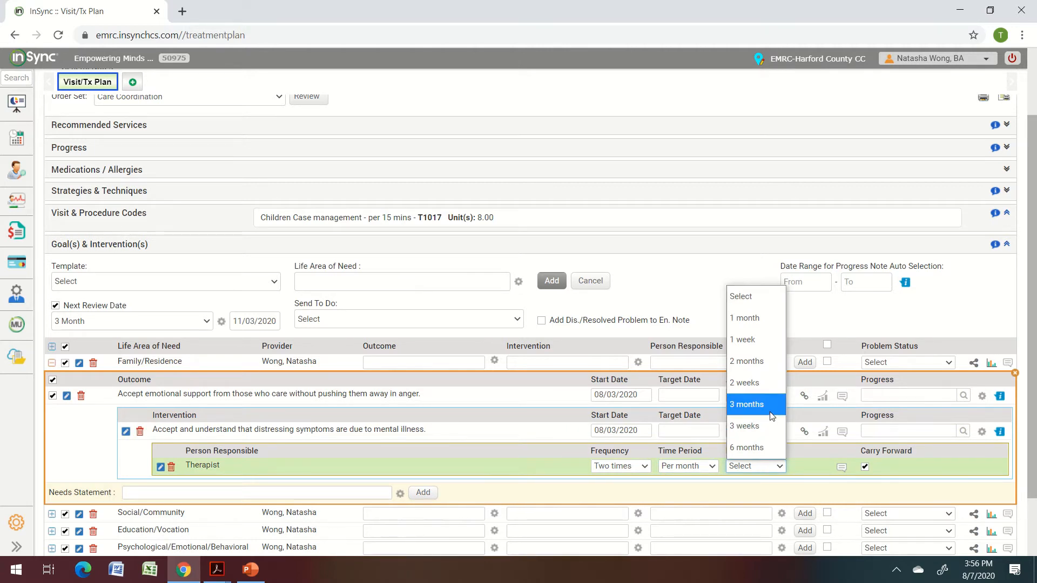
left_click(771, 415)
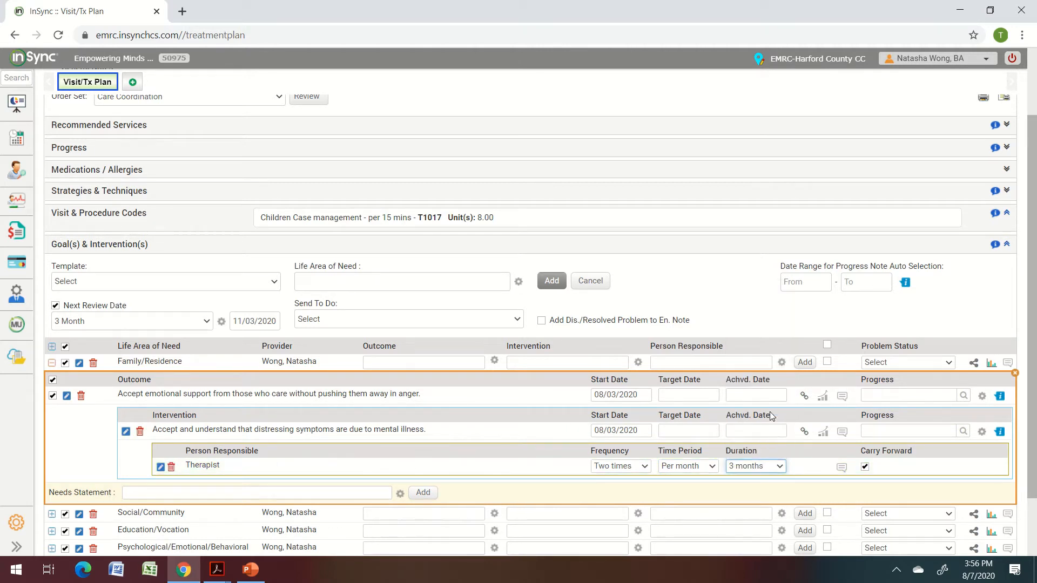
left_click(678, 471)
left_click(679, 431)
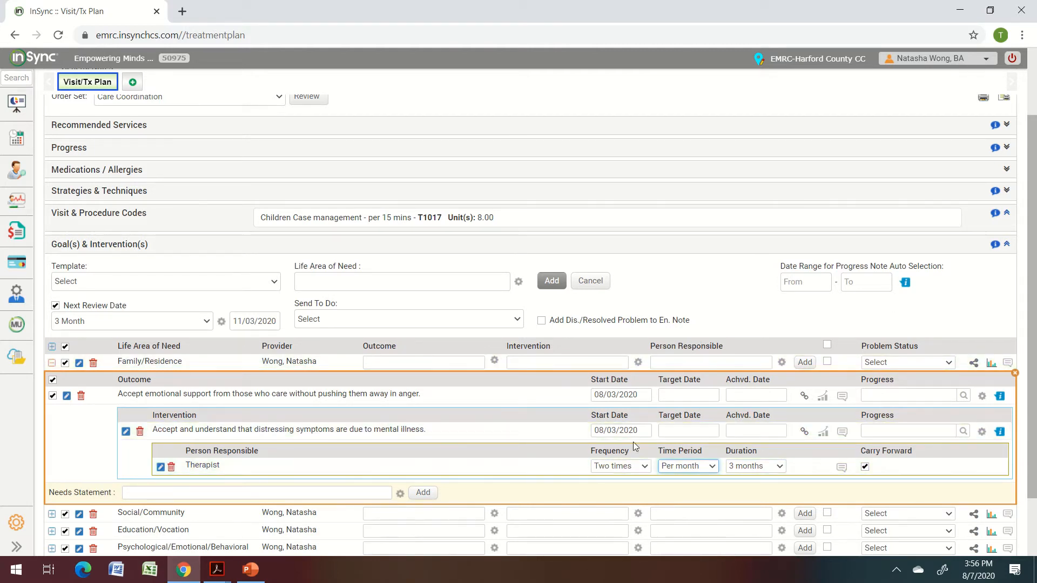
left_click(681, 431)
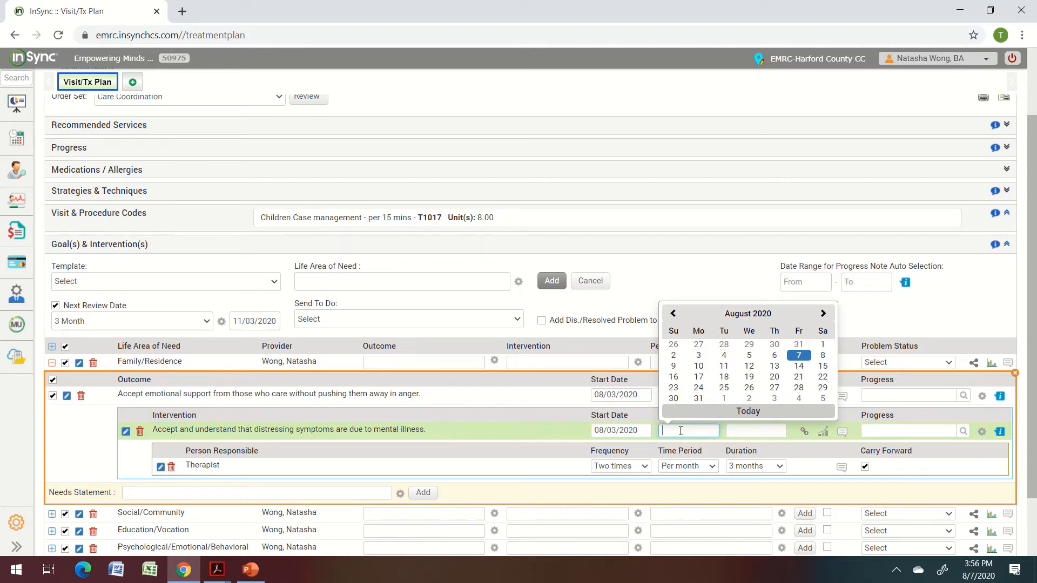
Set the intervention's target date to November 3, 2020.
left_click(824, 315)
left_click(823, 324)
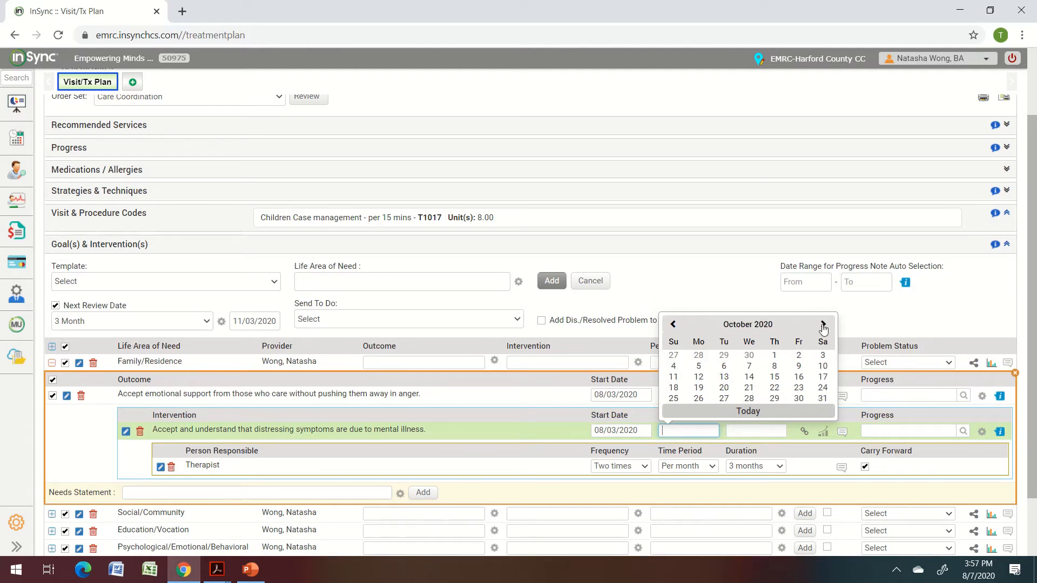
left_click(823, 325)
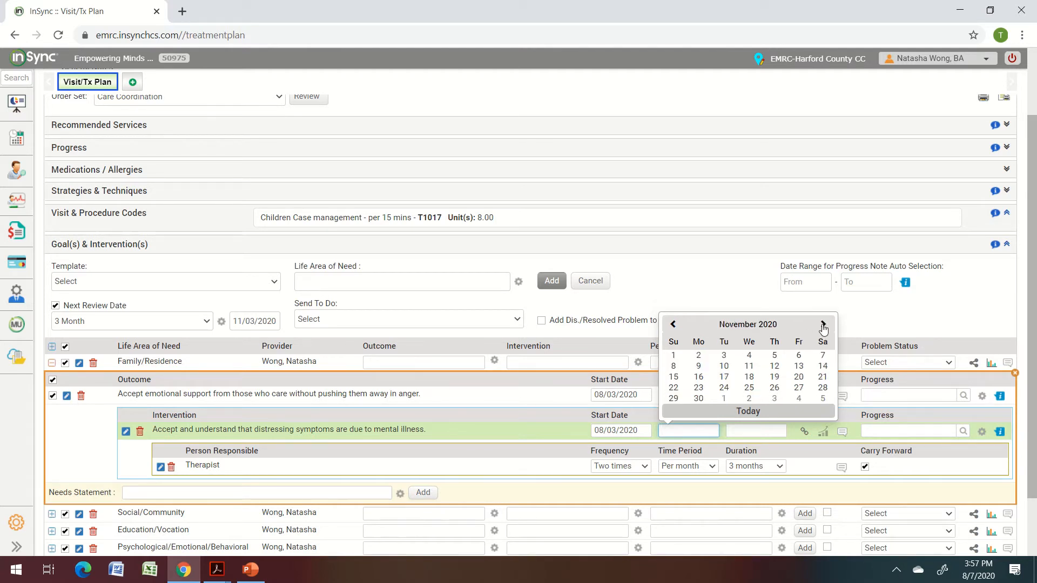
left_click(723, 356)
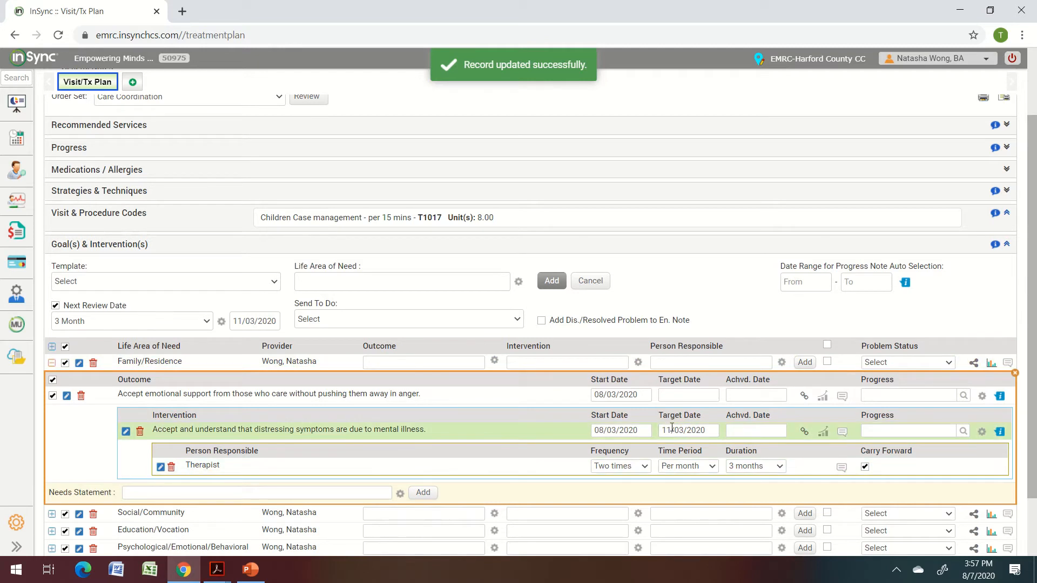
Enter 11/03/2020 as the outcome's target date.
left_click(684, 395)
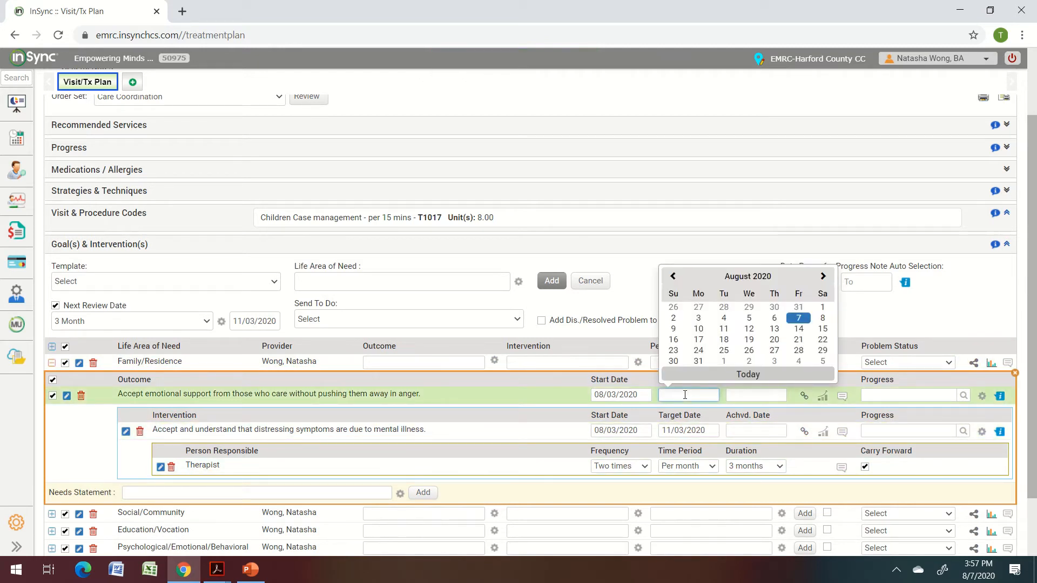
type("11/03/2020")
left_click(580, 490)
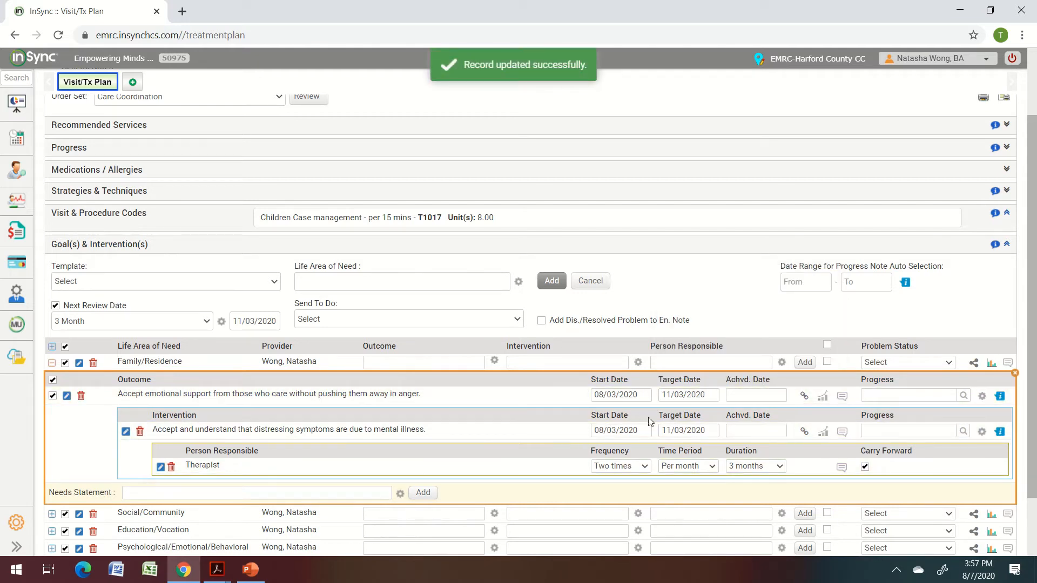
left_click(227, 491)
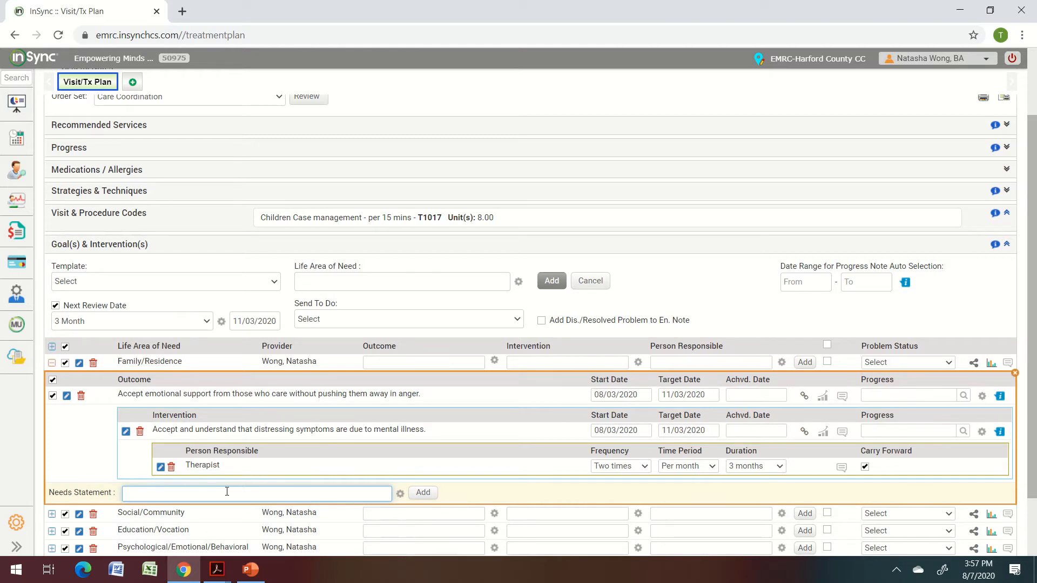
Add the needs statement 'Within 90 days, client will be able to engage in therapeutic services to learn positive coping skills to accept emotional support.'.
type("W")
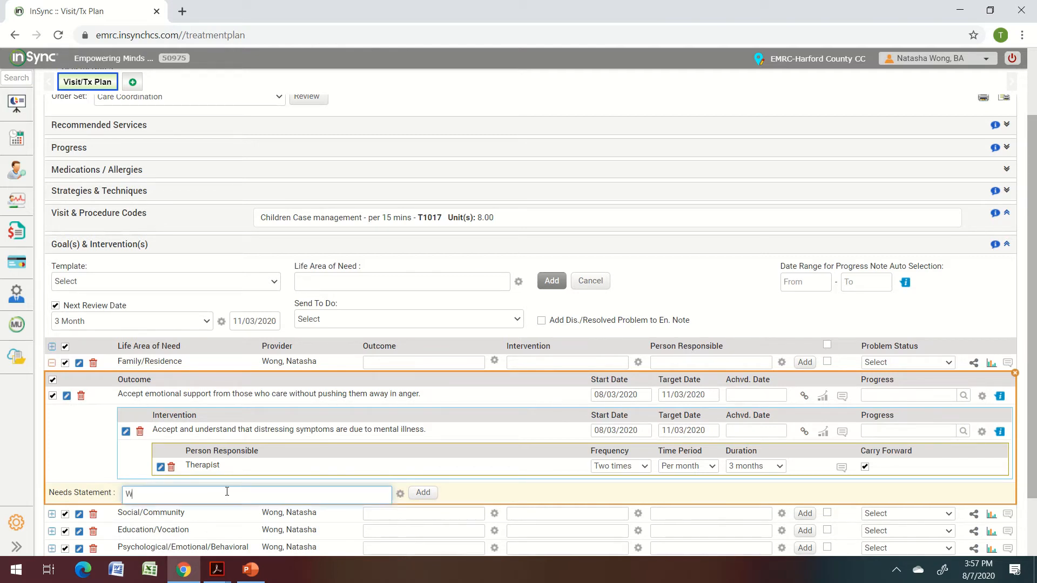
type("ithin 90 d")
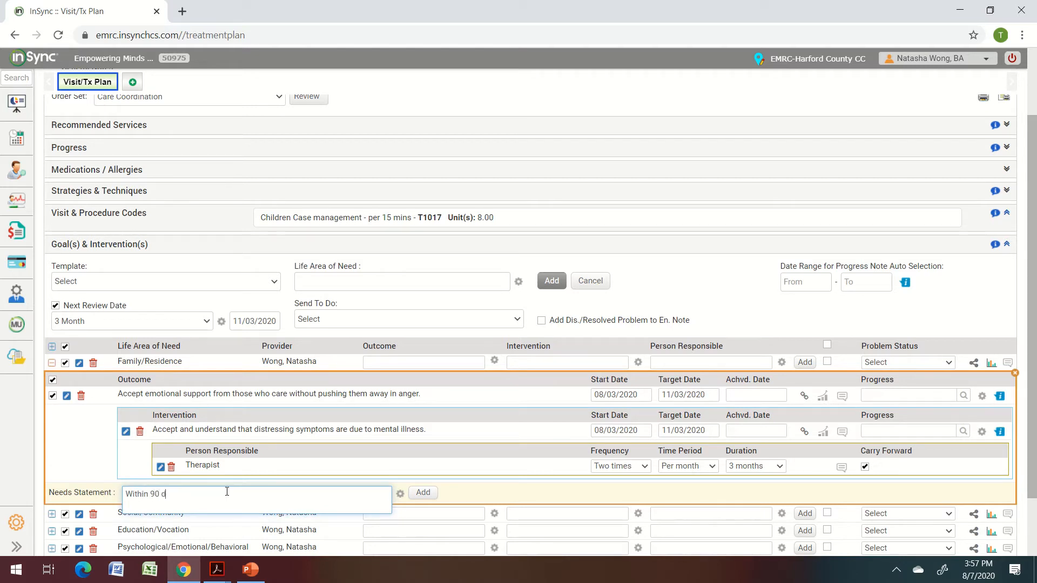
type("ays, client will be able to engage in therapeutic services to learn")
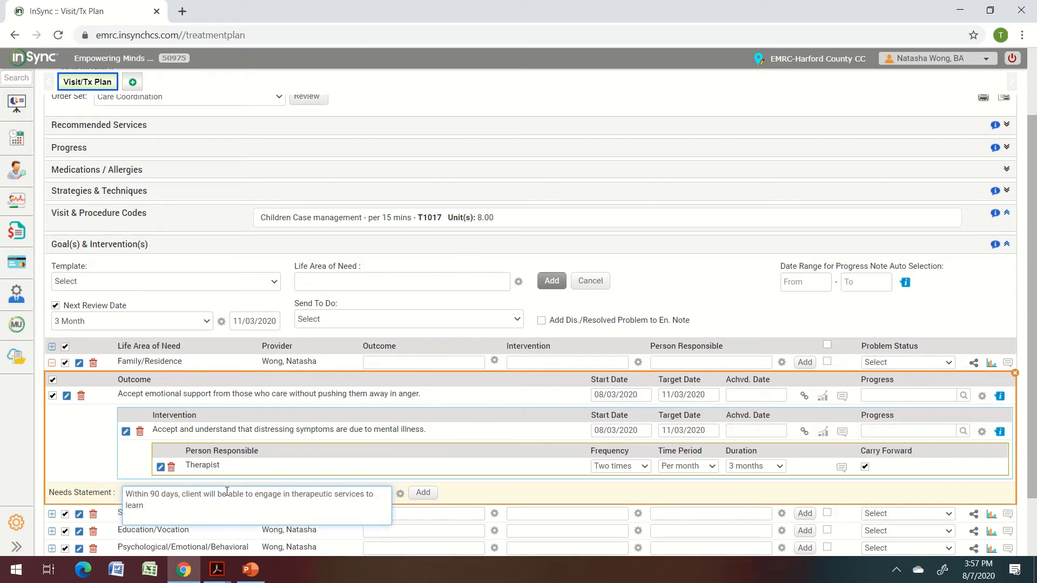
type(" cop")
type("coping ski")
key("BackSpace")
key("BackSpace")
key("BackSpace")
key("BackSpace")
key("BackSpace")
key("BackSpace")
key("BackSpace")
key("BackSpace")
key("BackSpace")
type("positive coping skills to accept emtotio")
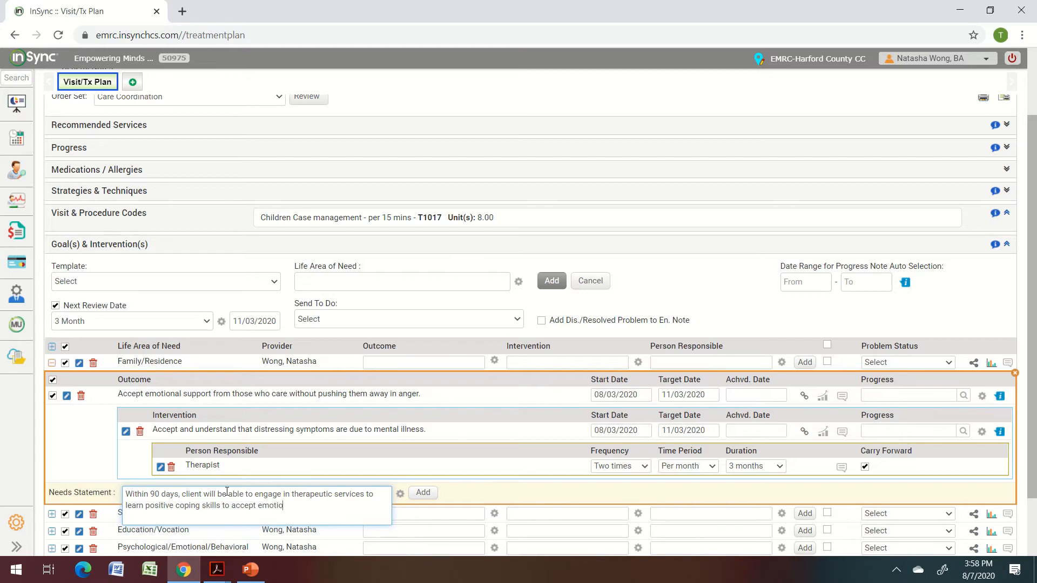
type("nal support.")
left_click(421, 492)
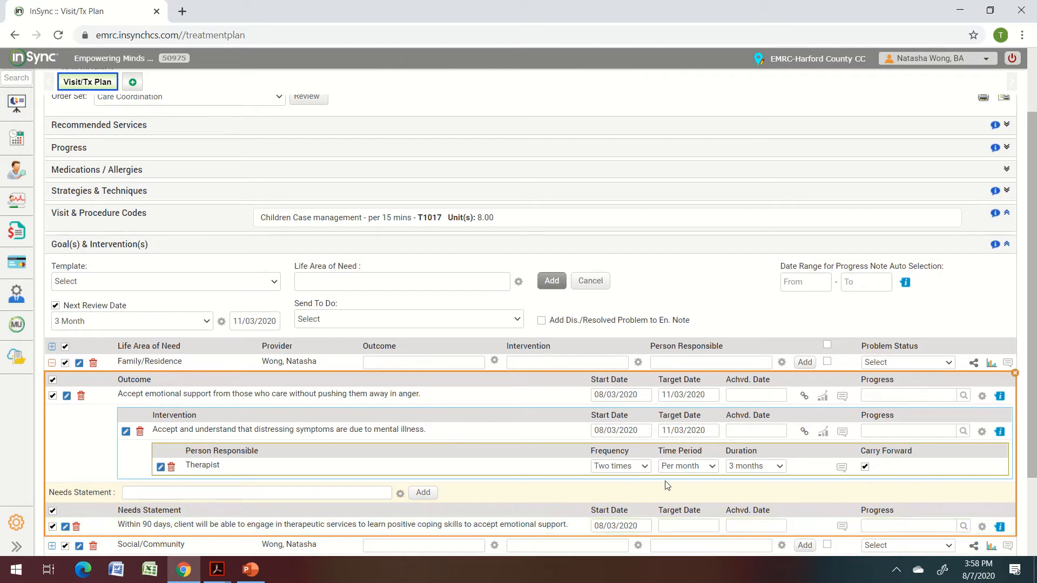
Set the Family/Residence needs statement's target date to 11/03/2020.
left_click(694, 525)
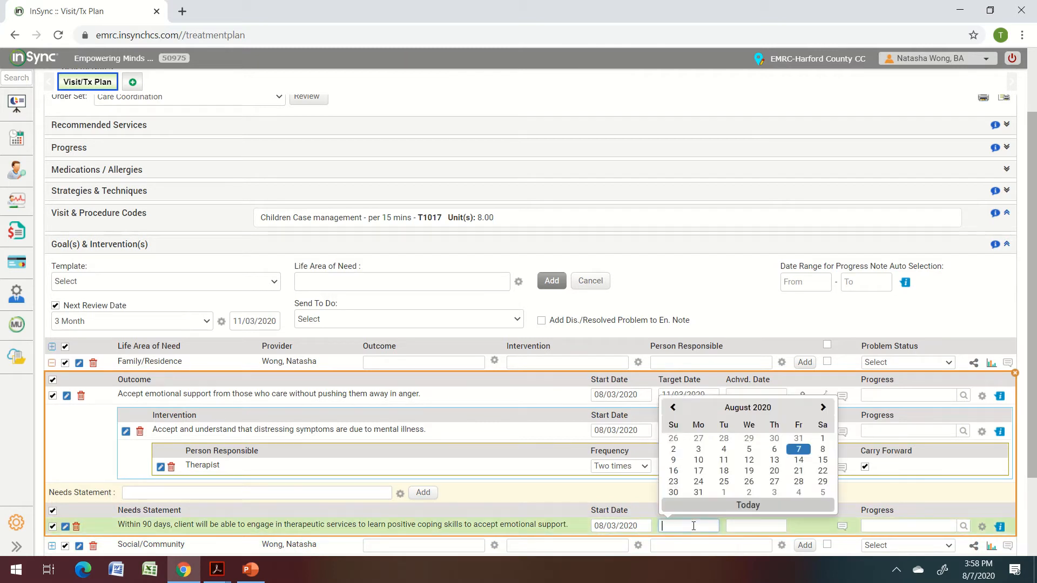
type("11/03/2020")
left_click(806, 529)
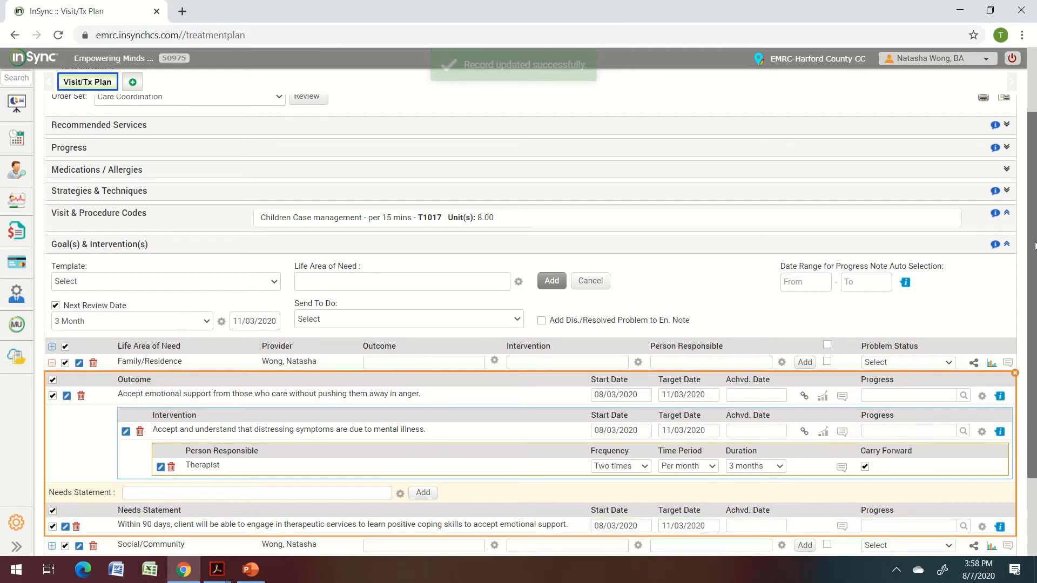
scroll(1034, 324, "down", 2)
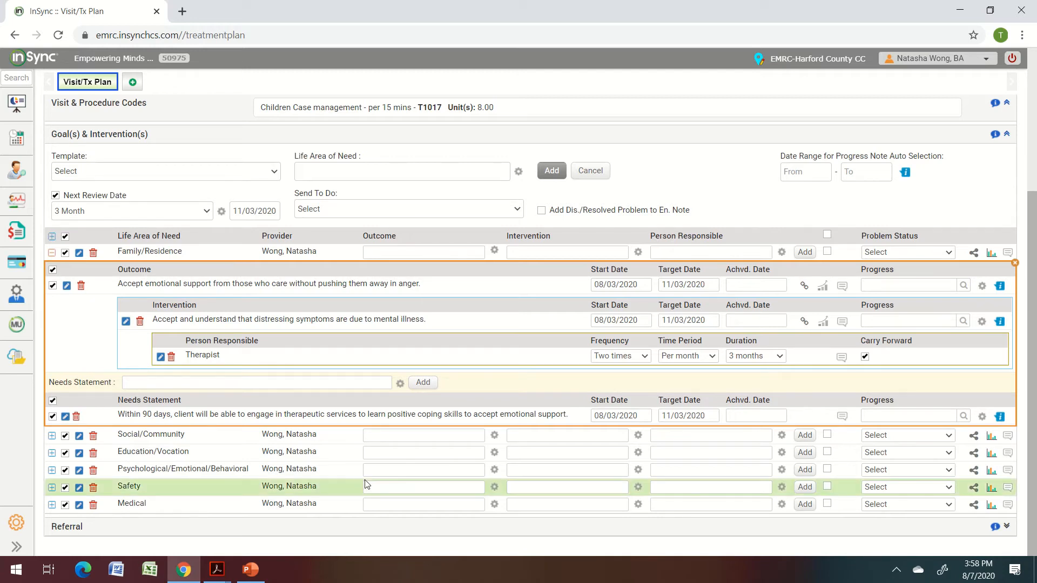
Search 'education' and add the 'Monitor youth's home and school activities (IEP)' outcome to Education/Vocation.
left_click(378, 454)
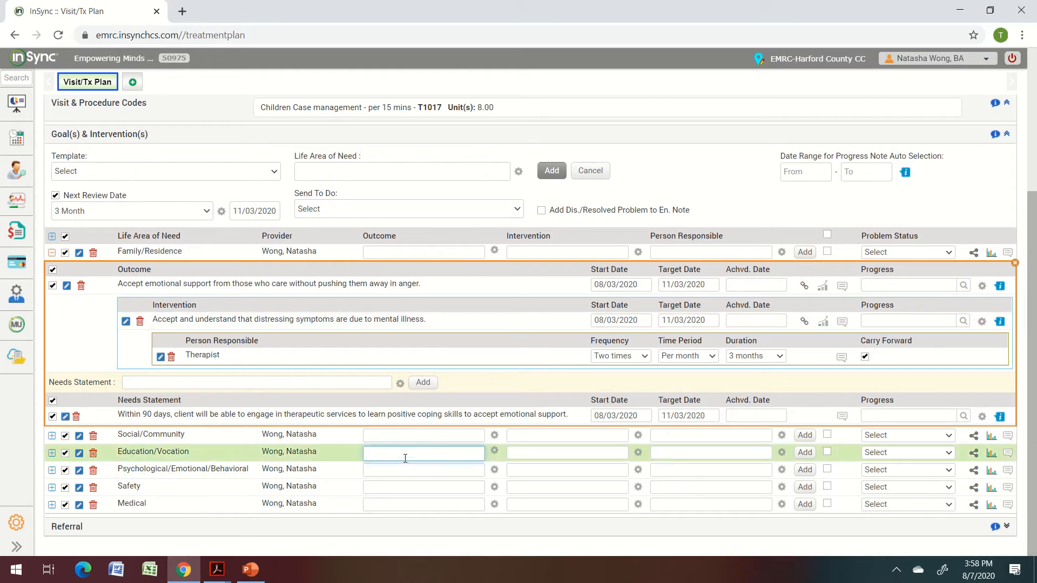
left_click(404, 454)
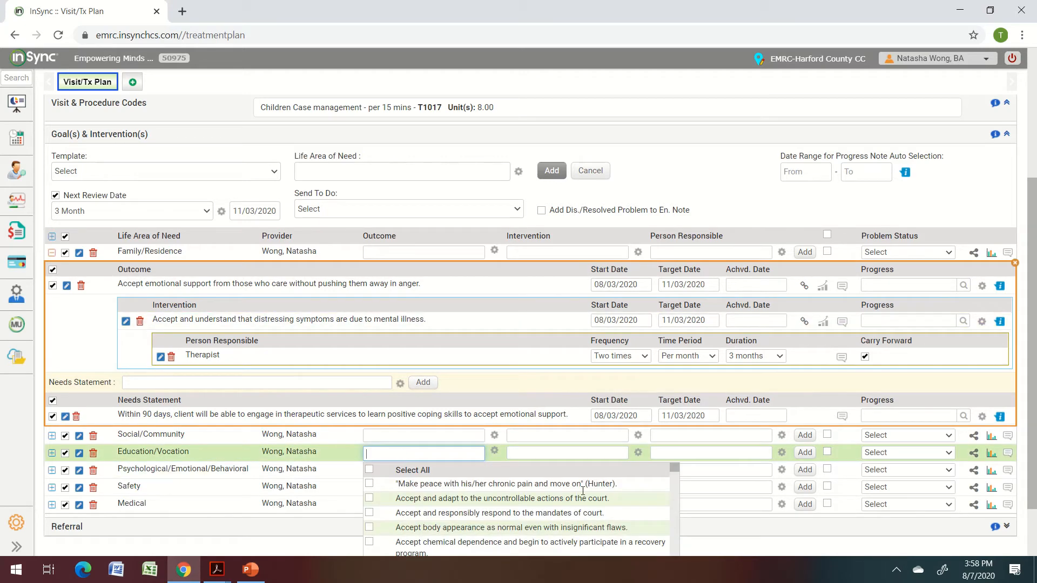
left_click_drag(675, 471, 675, 480)
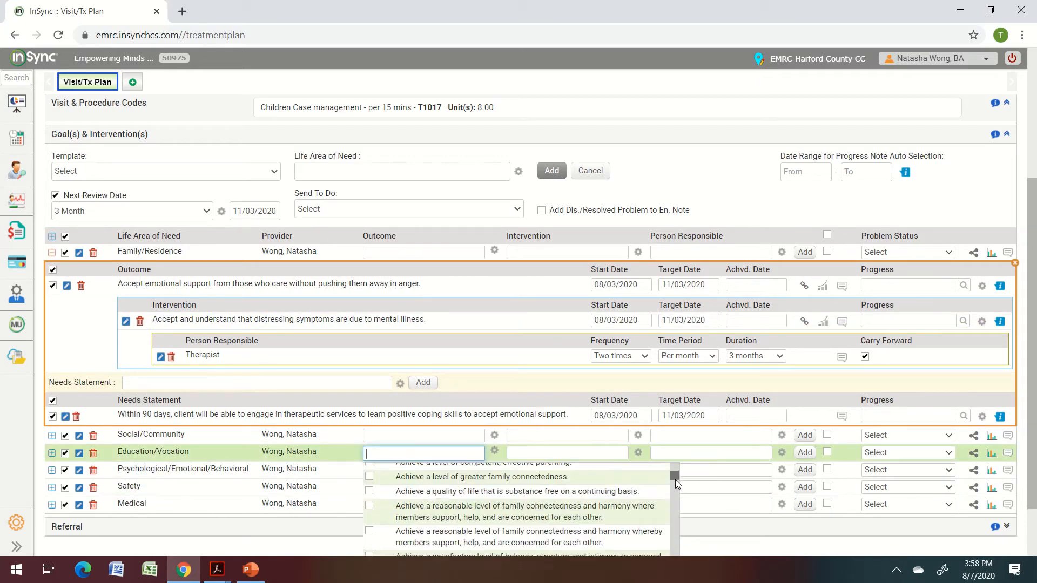
scroll(675, 483, "down", 1)
scroll(676, 480, "up", 2)
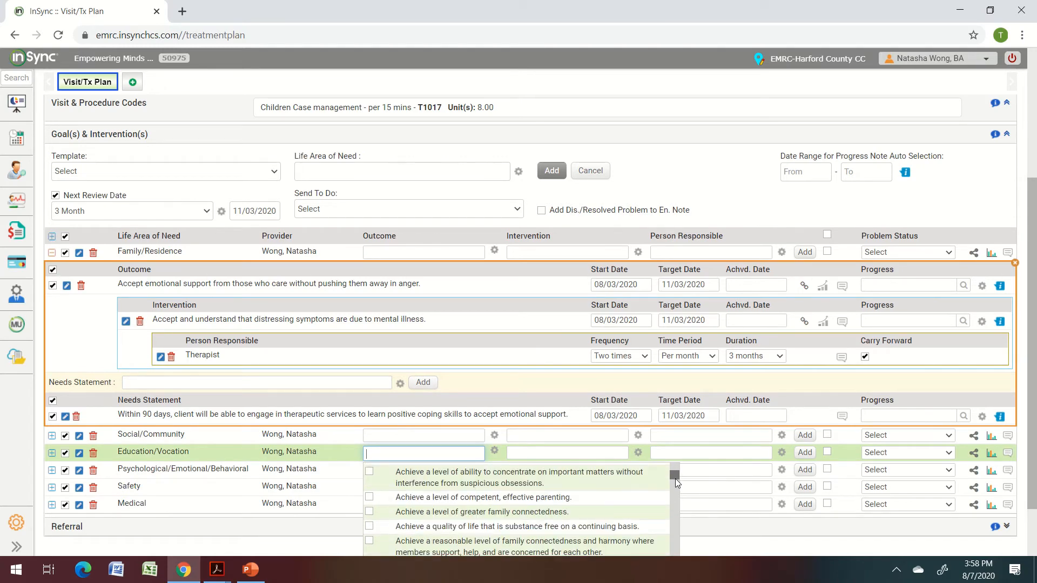
scroll(675, 480, "down", 2)
scroll(675, 484, "up", 2)
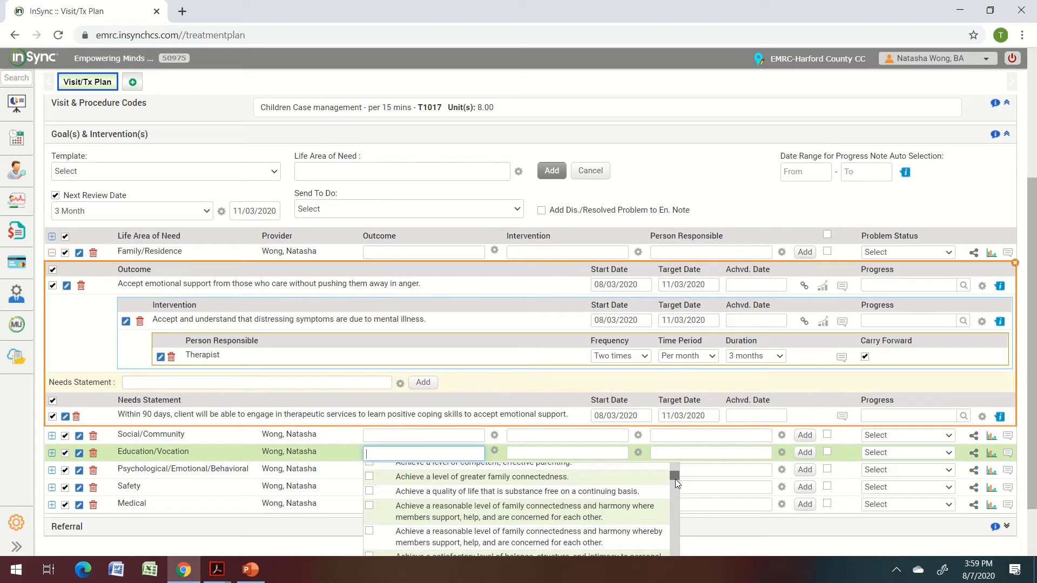
scroll(675, 479, "up", 1)
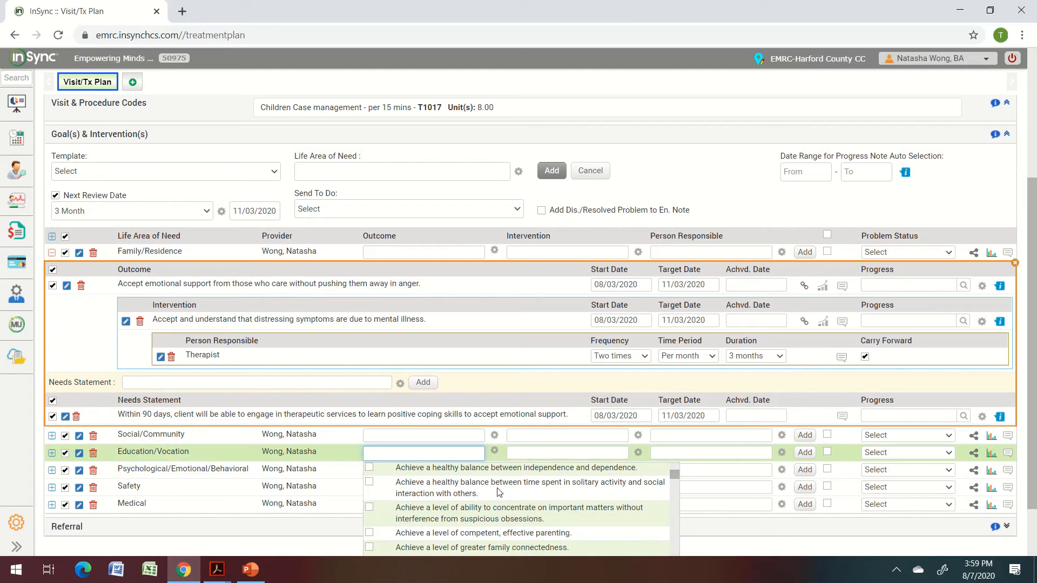
type("edu")
scroll(498, 491, "down", 10)
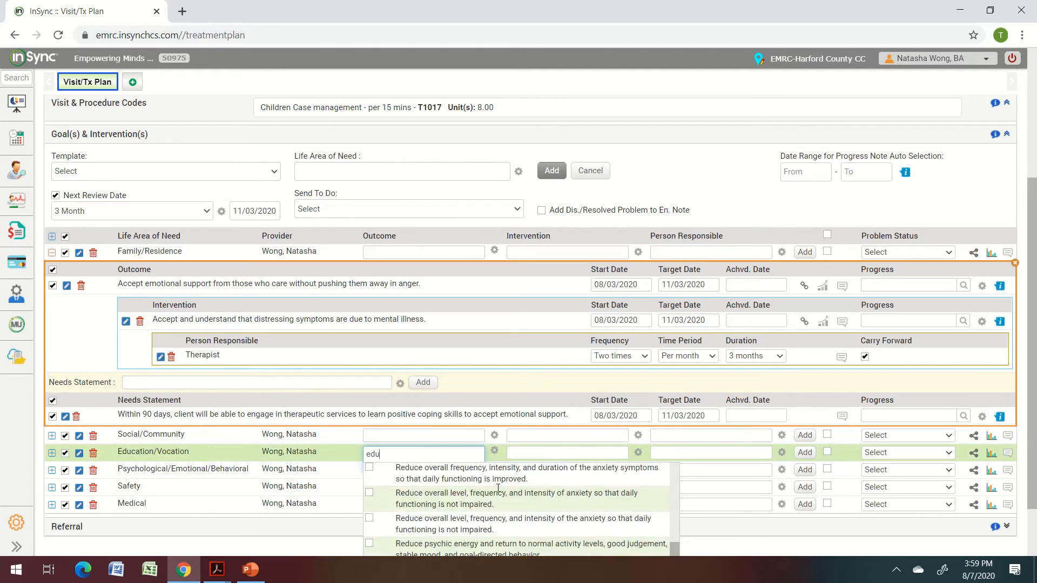
type("cation")
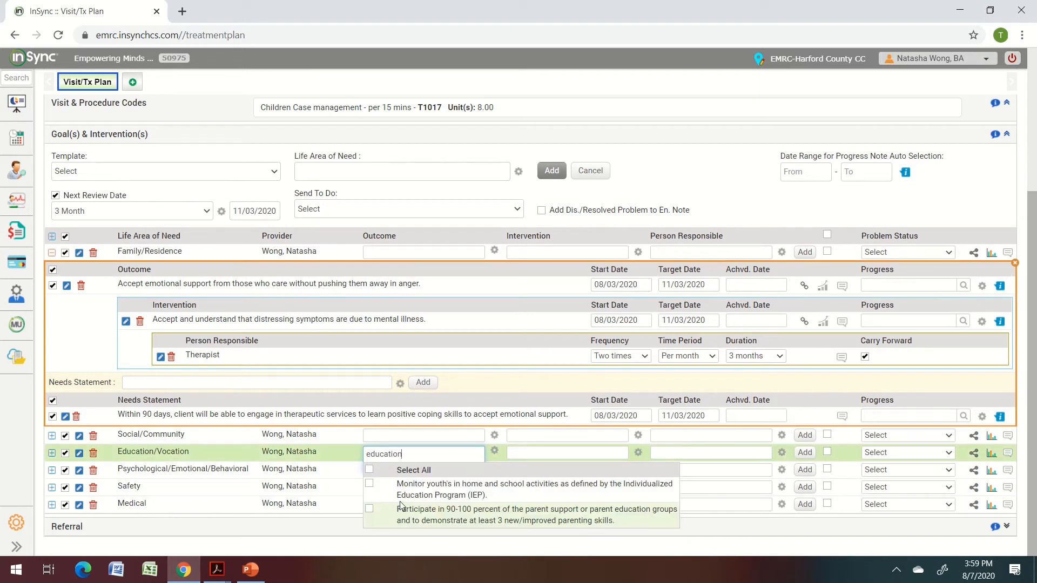
left_click(369, 484)
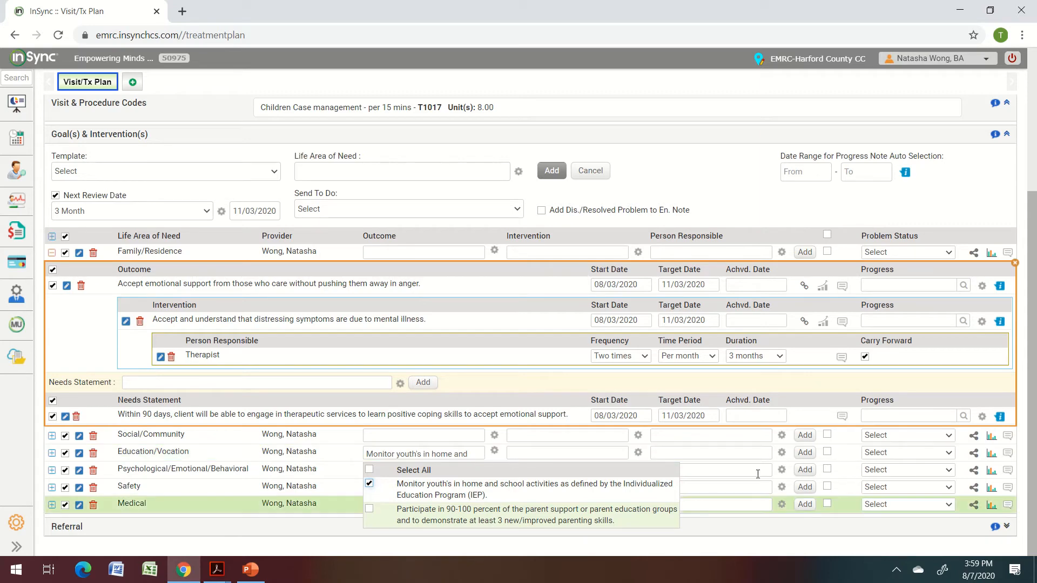
left_click(804, 453)
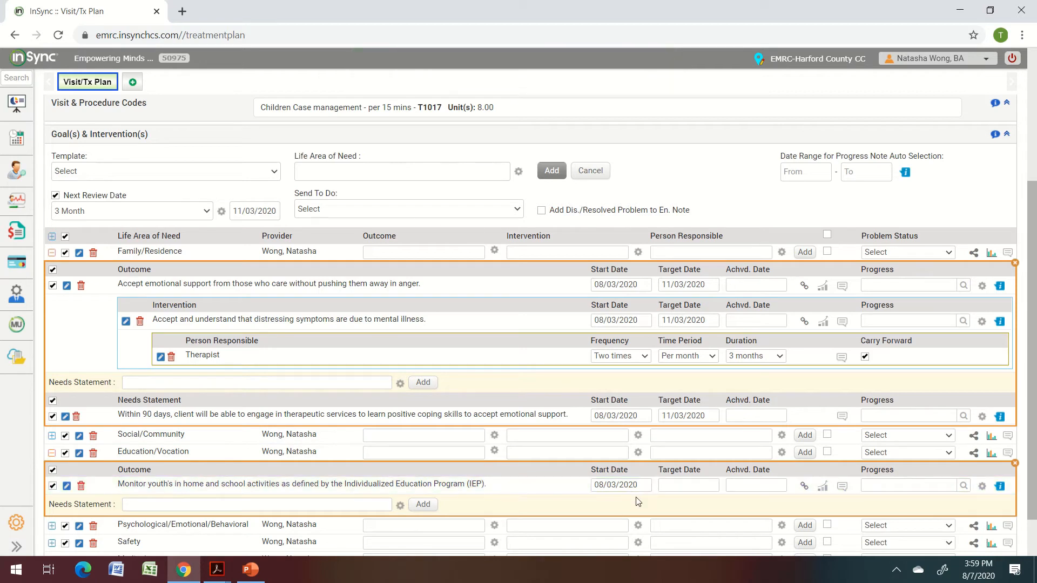
Give the IEP outcome target date 11/03/2020 and link the 'Assist in the development of an IEP' intervention.
left_click(682, 485)
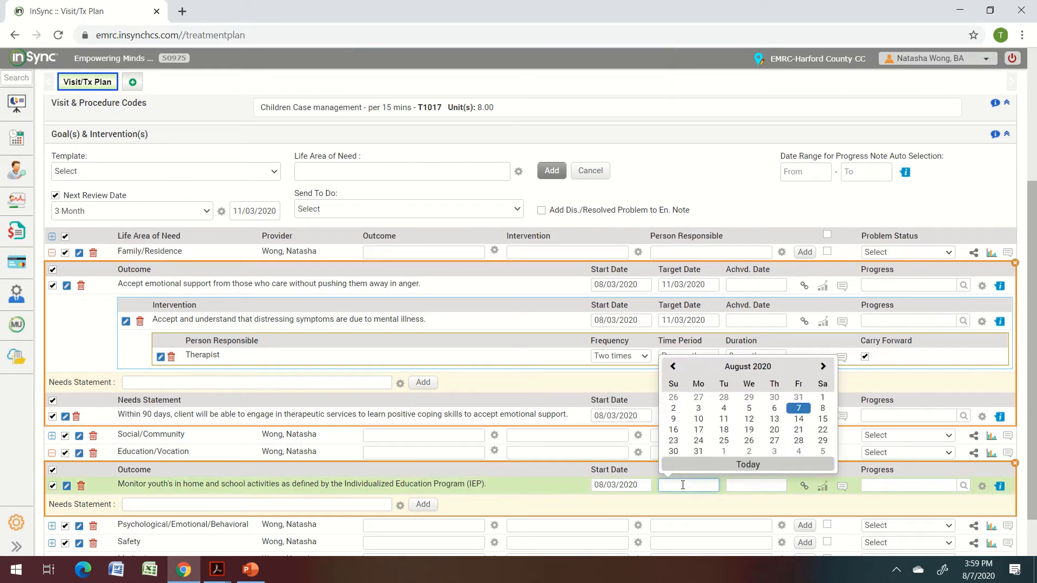
type("11/03/2020")
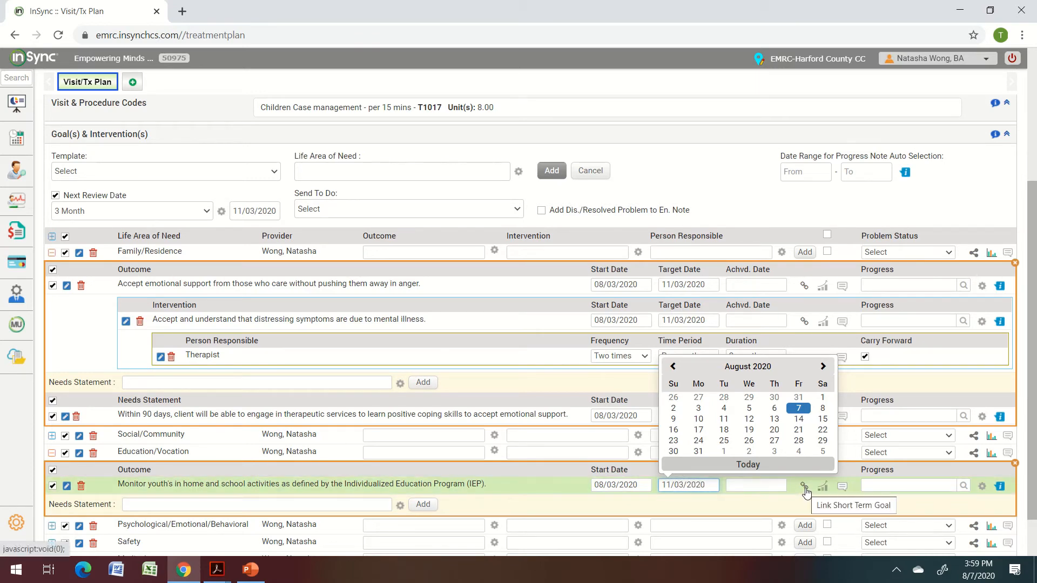
left_click(805, 487)
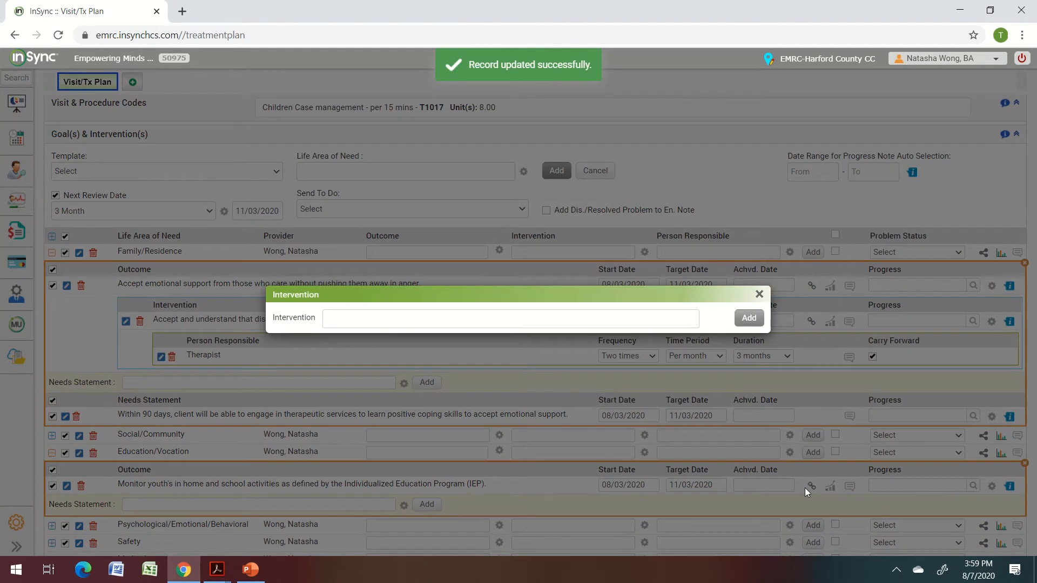
left_click(596, 314)
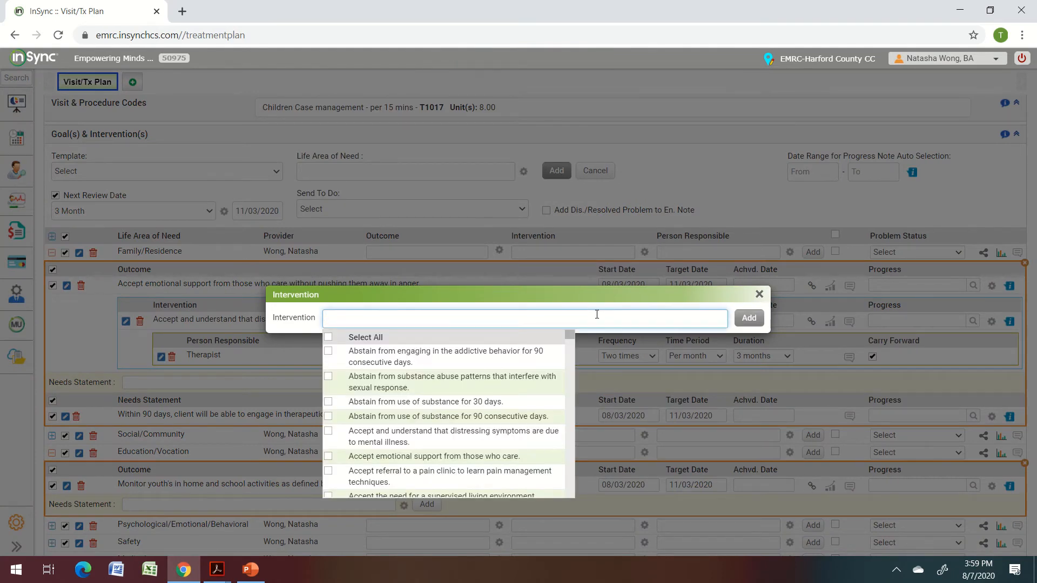
type("education")
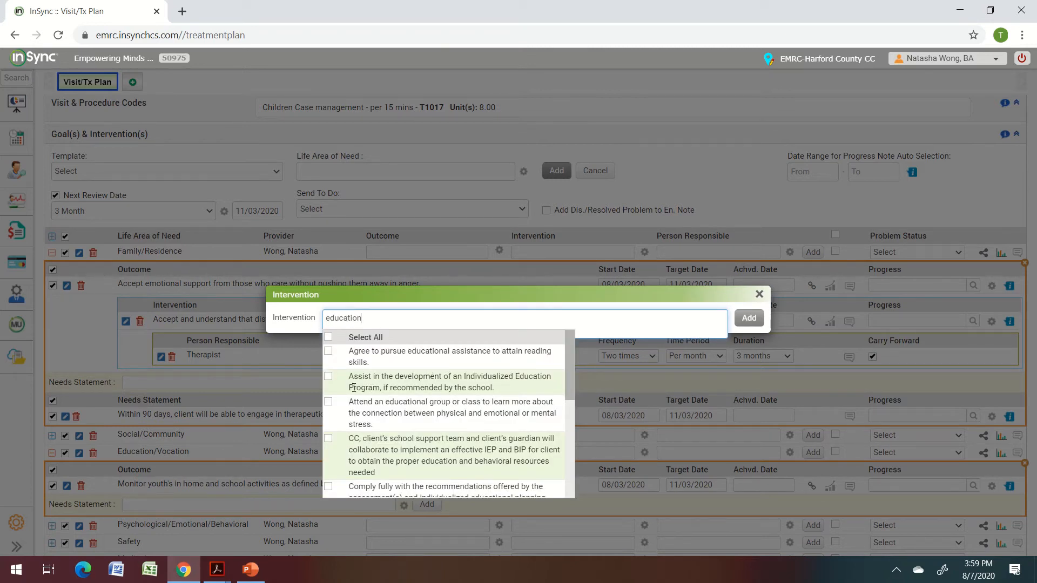
left_click(328, 376)
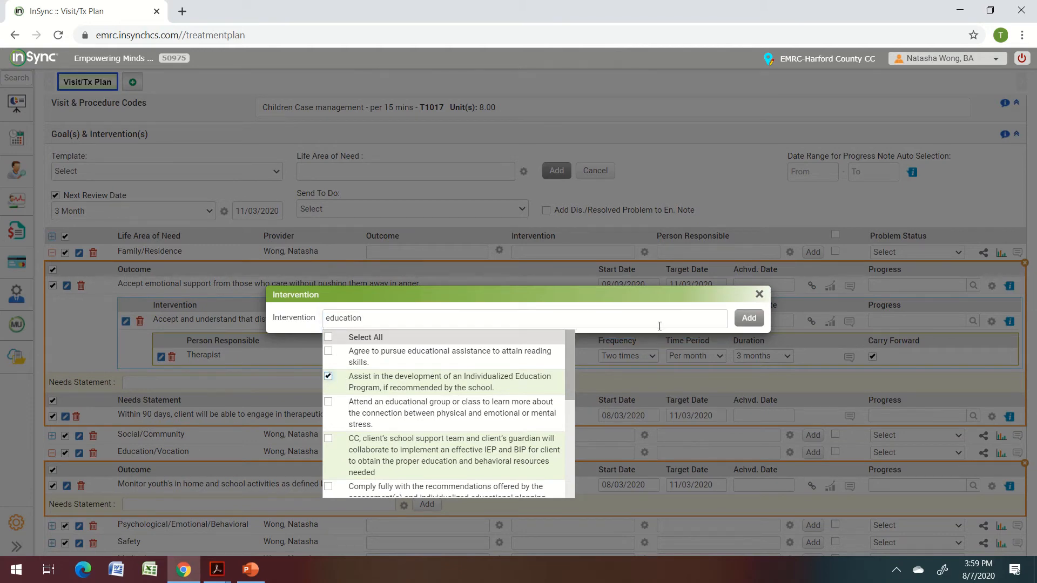
left_click(748, 318)
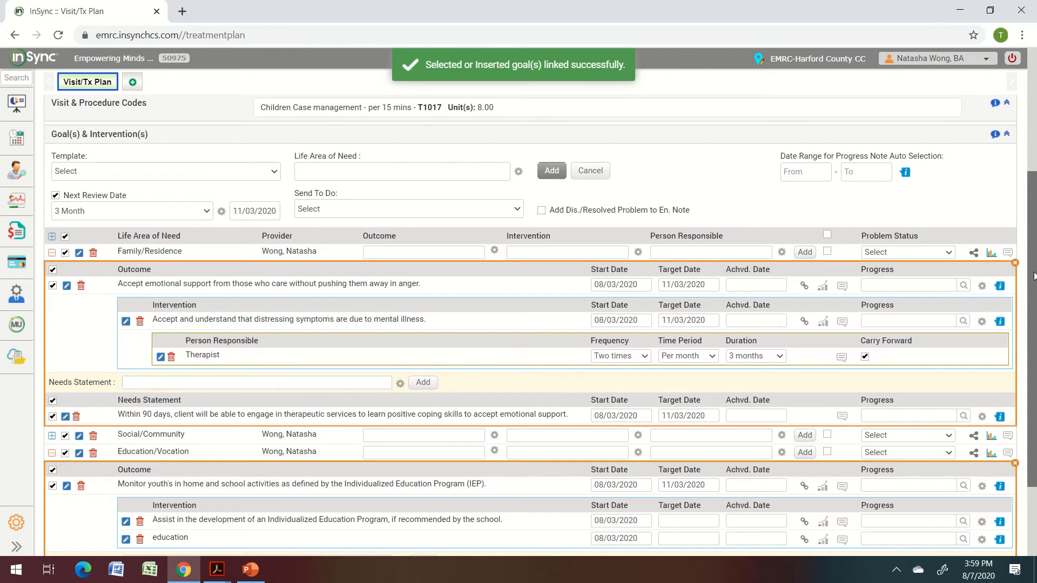
scroll(1033, 276, "down", 2)
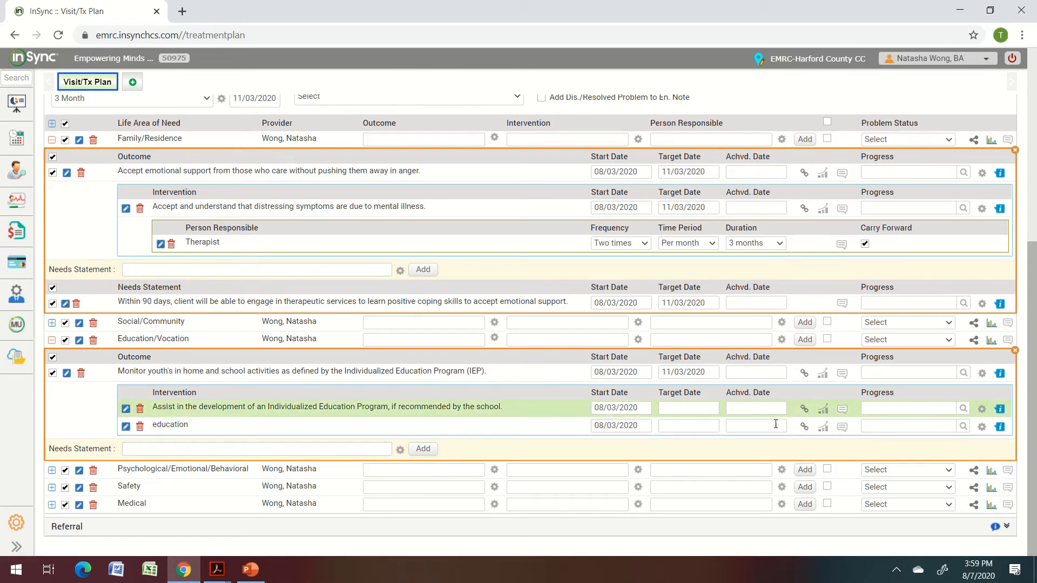
Make Teacher the person responsible for the IEP-development intervention.
left_click(804, 408)
left_click(566, 318)
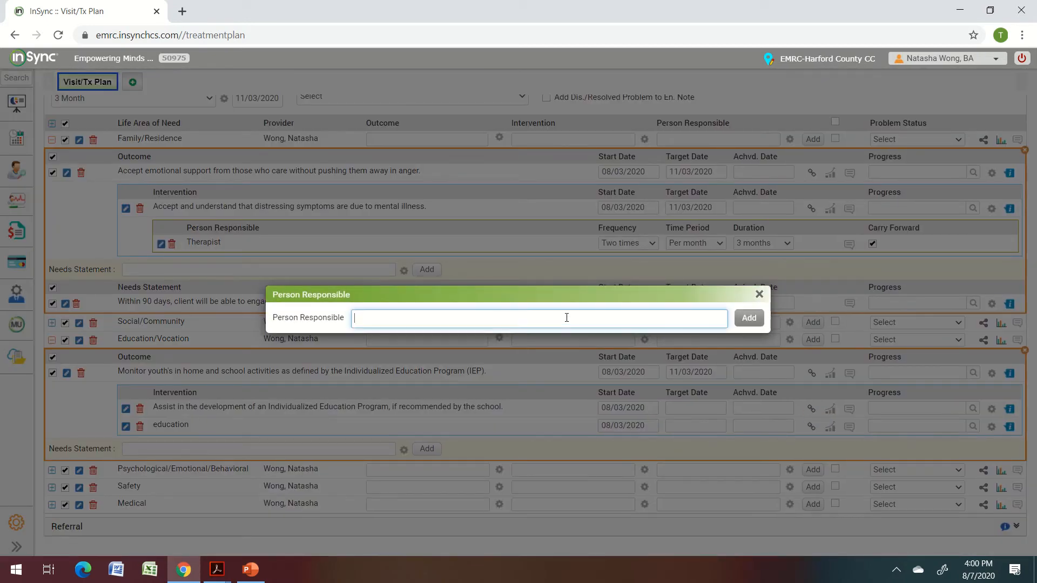
type("Teacher")
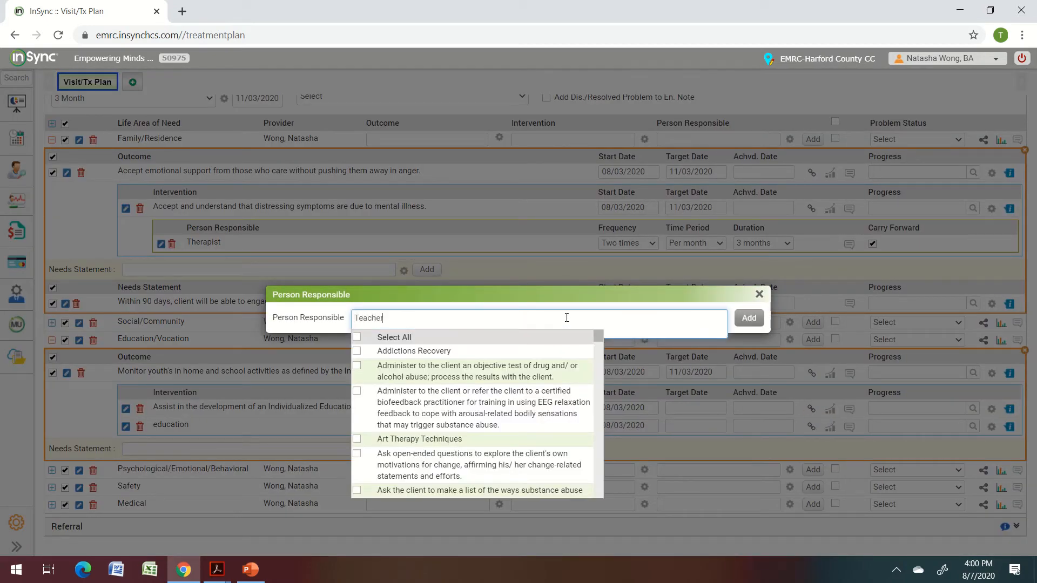
left_click(741, 318)
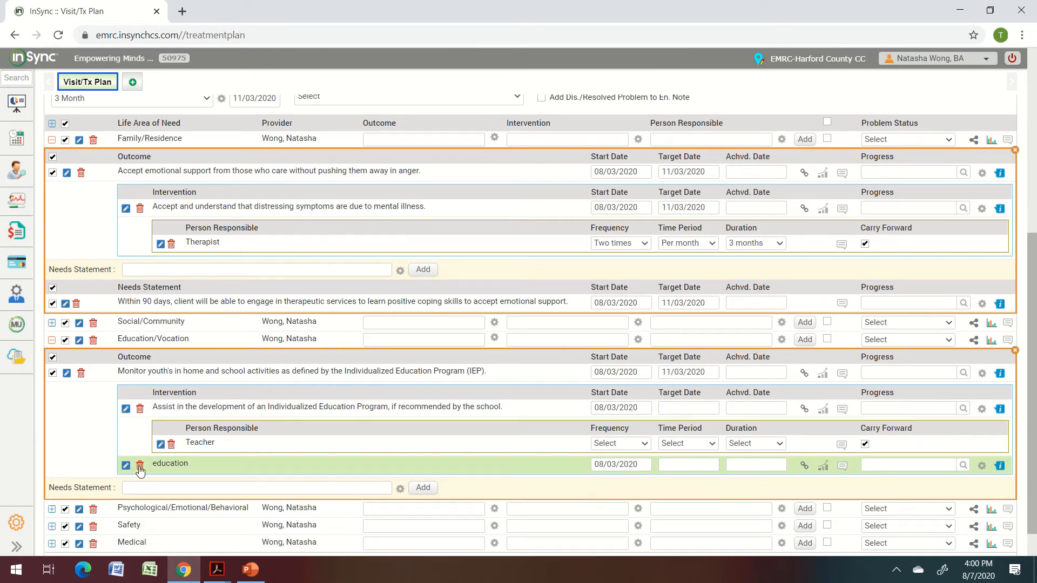
Delete the stray 'education' intervention and set the IEP intervention's target date to 11/03/2020.
left_click(140, 465)
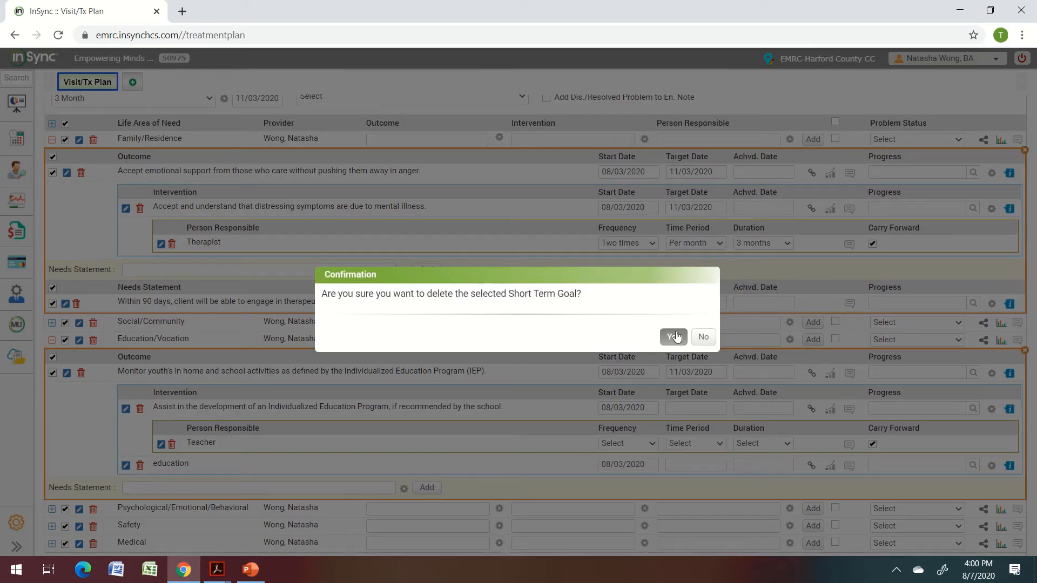
left_click(673, 337)
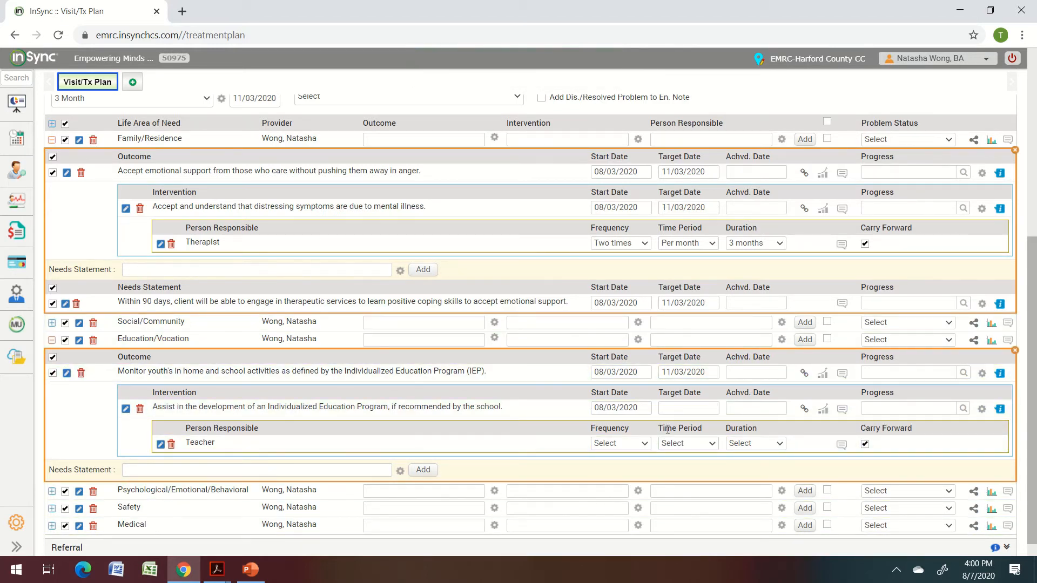
left_click(669, 412)
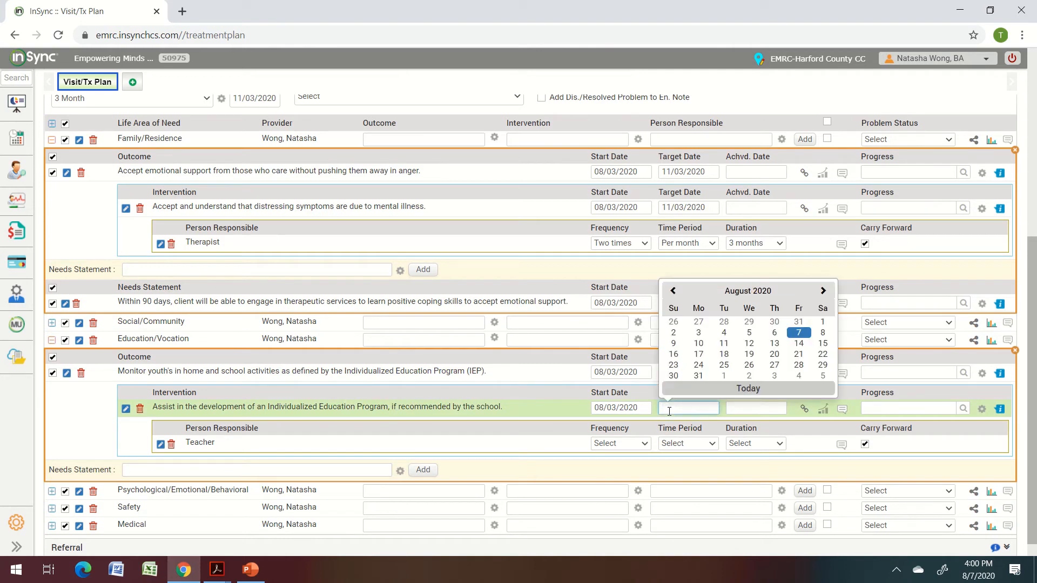
type("11/03/")
type("2020")
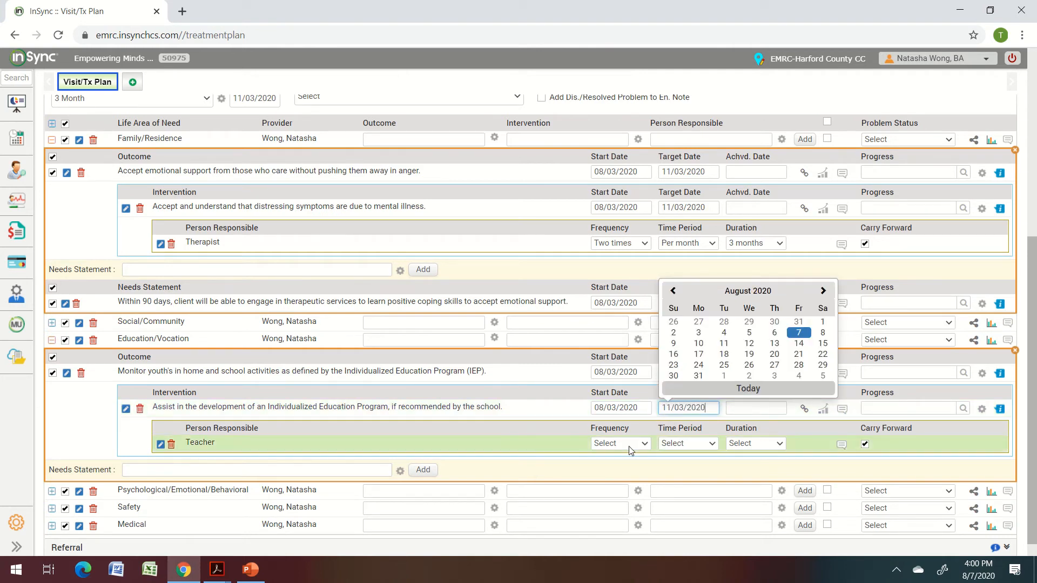
Set Teacher's schedule to Five times, Per week, for 3 months.
left_click(629, 450)
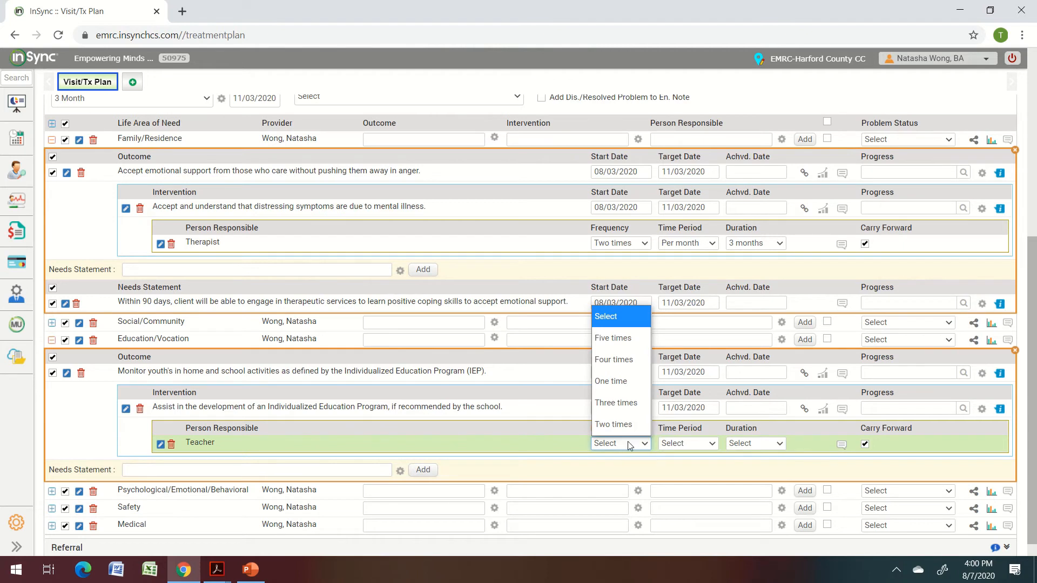
left_click(617, 340)
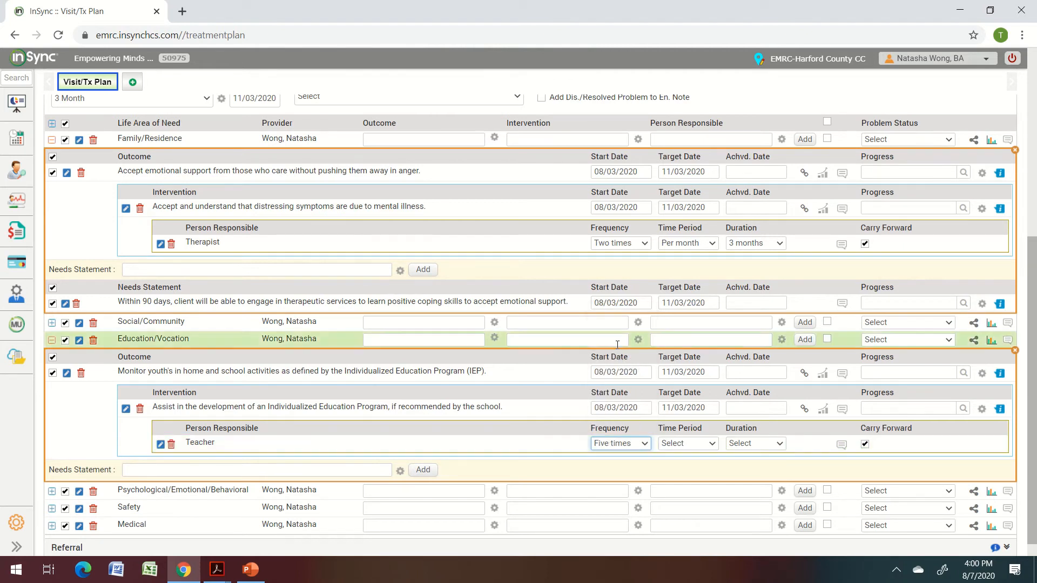
left_click(703, 444)
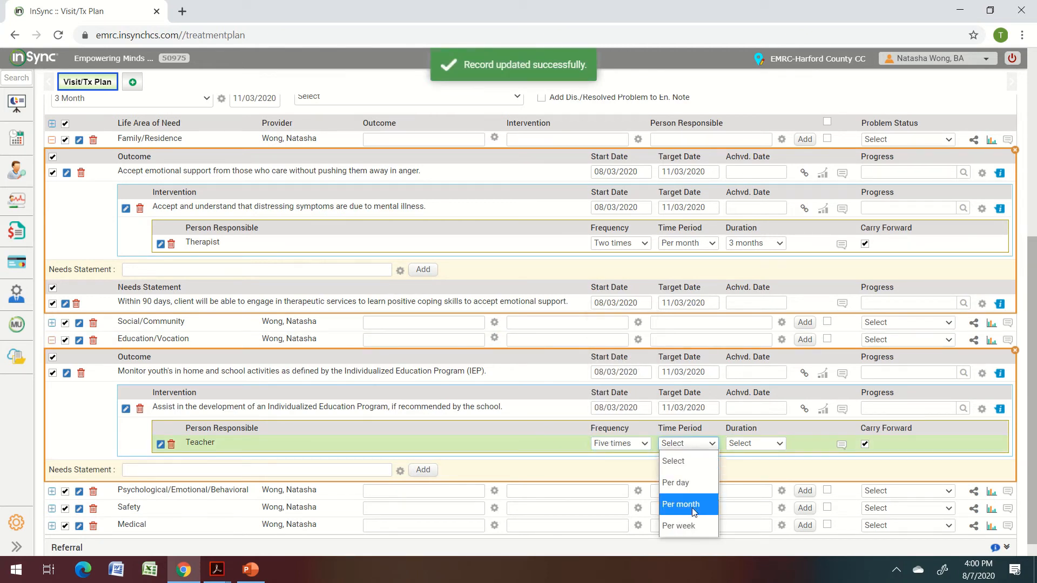
left_click(694, 526)
left_click(771, 443)
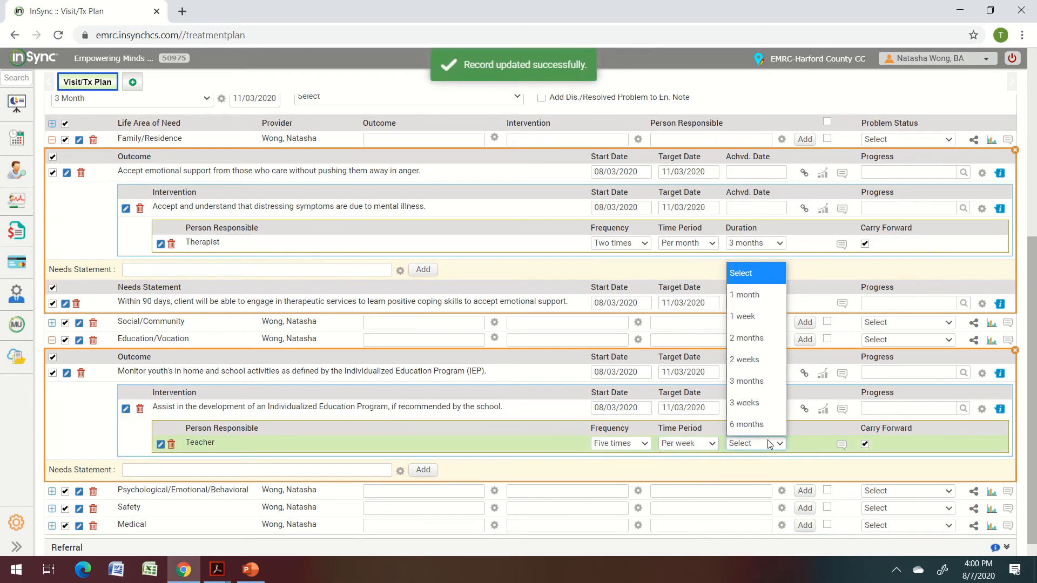
left_click(760, 387)
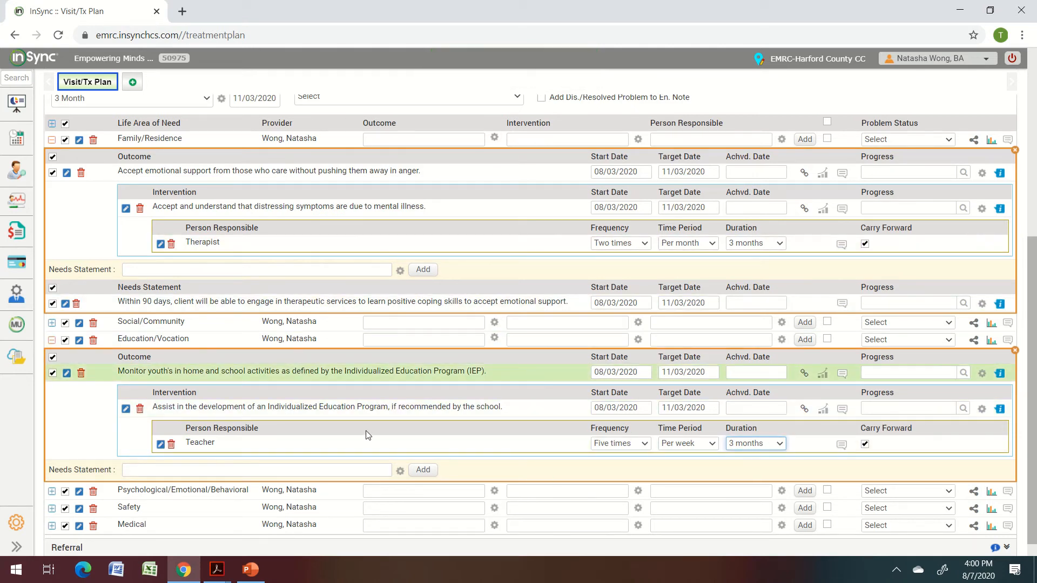
Add the needs statement 'Within 90 days, client will be able to obtain an effective IEP.'.
left_click(305, 471)
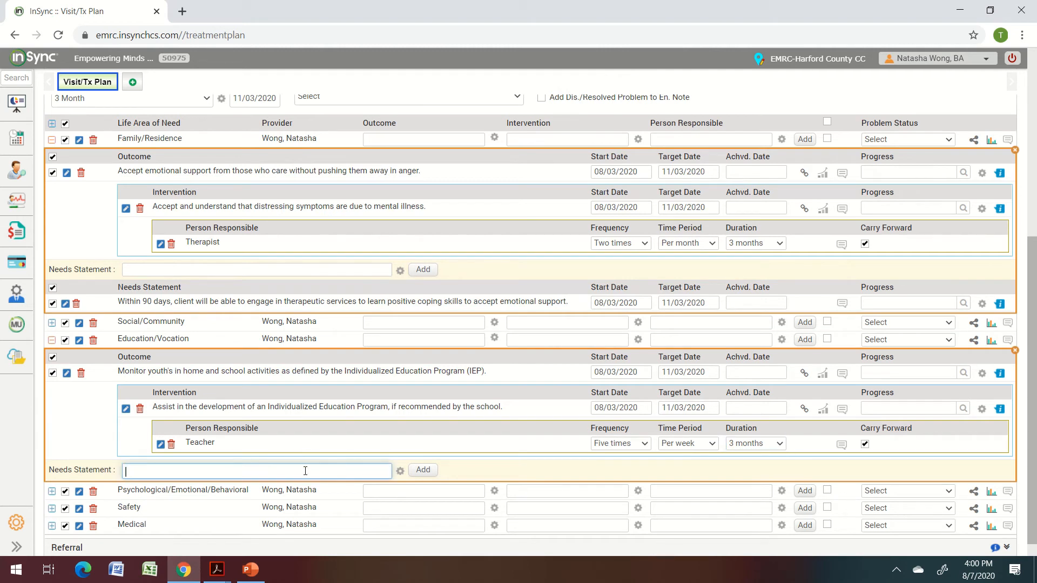
type("Within 90")
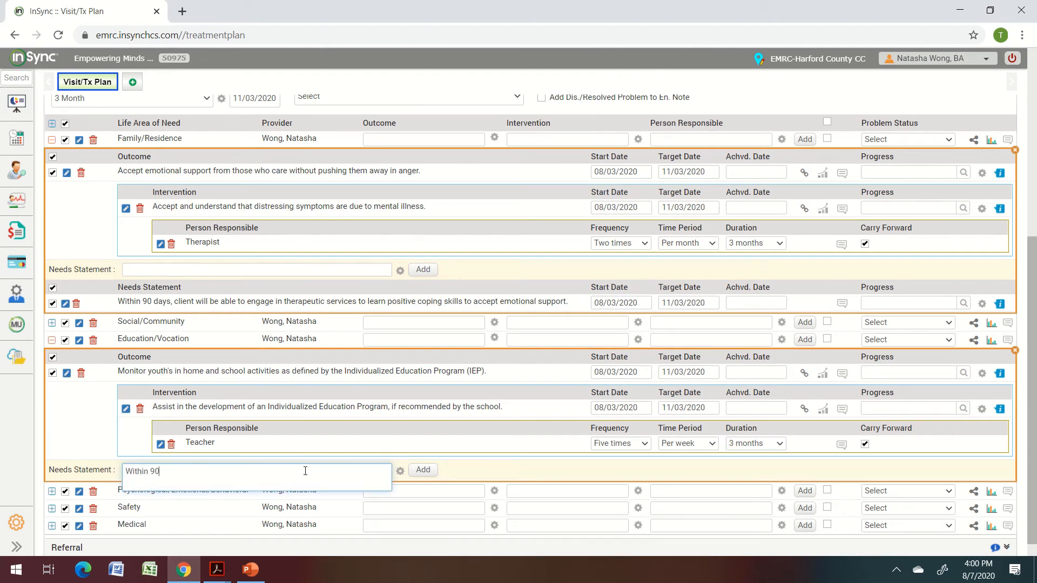
type(" days, clietn w")
type("nt will be ab")
type("le to obtain a")
type("n effective")
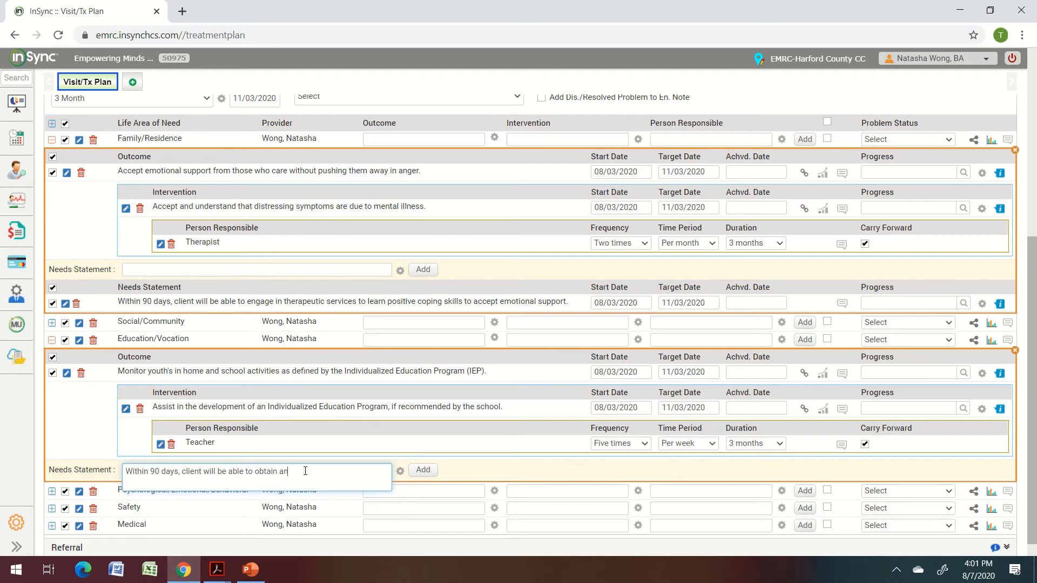
type(" IEP.")
left_click(423, 471)
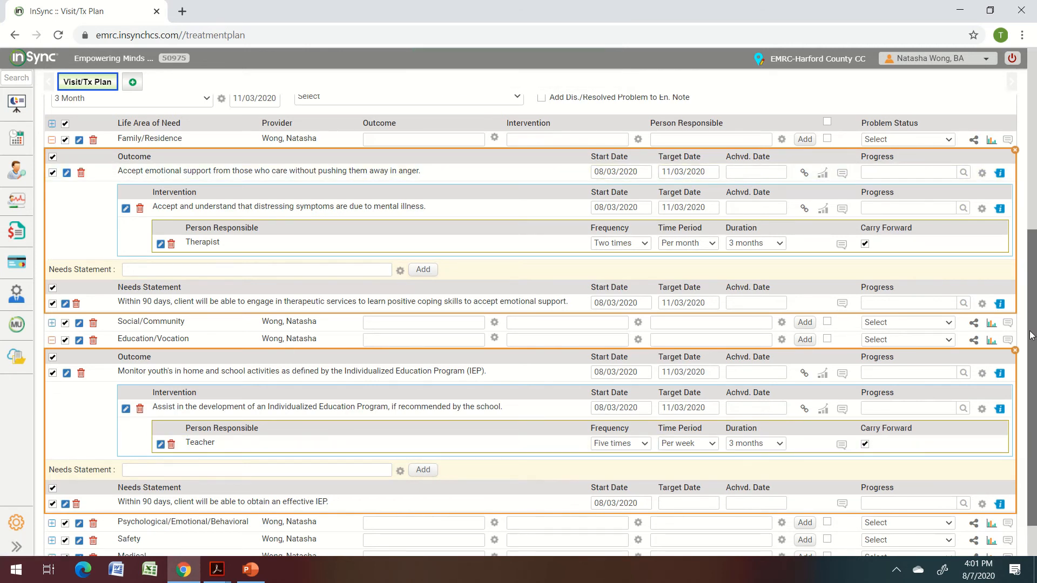
scroll(1034, 378, "down", 2)
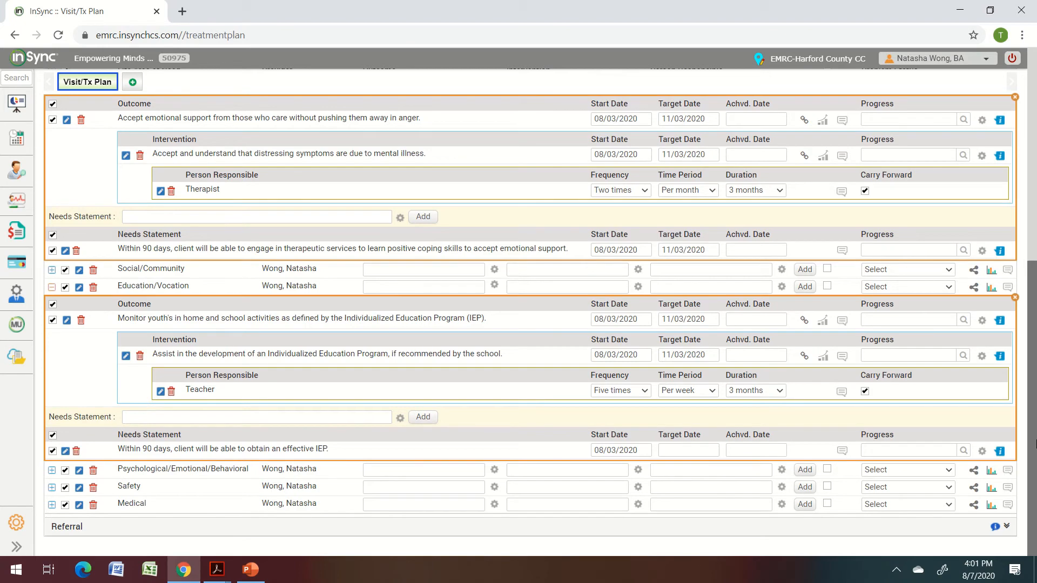
Return to the top of the Visit/Tx Plan and choose End Encounter.
left_click_drag(1035, 443, 1034, 124)
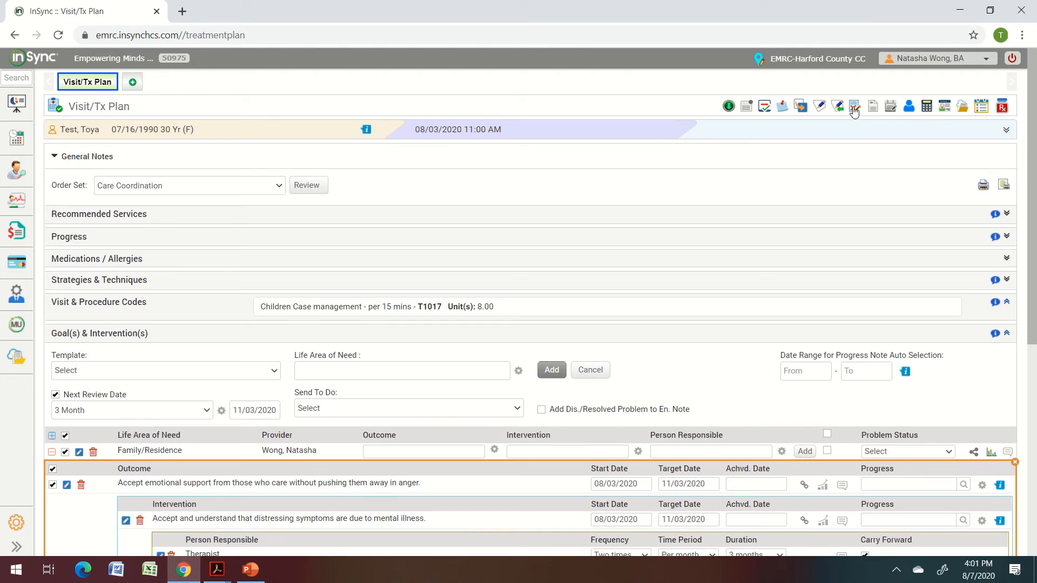
left_click(854, 109)
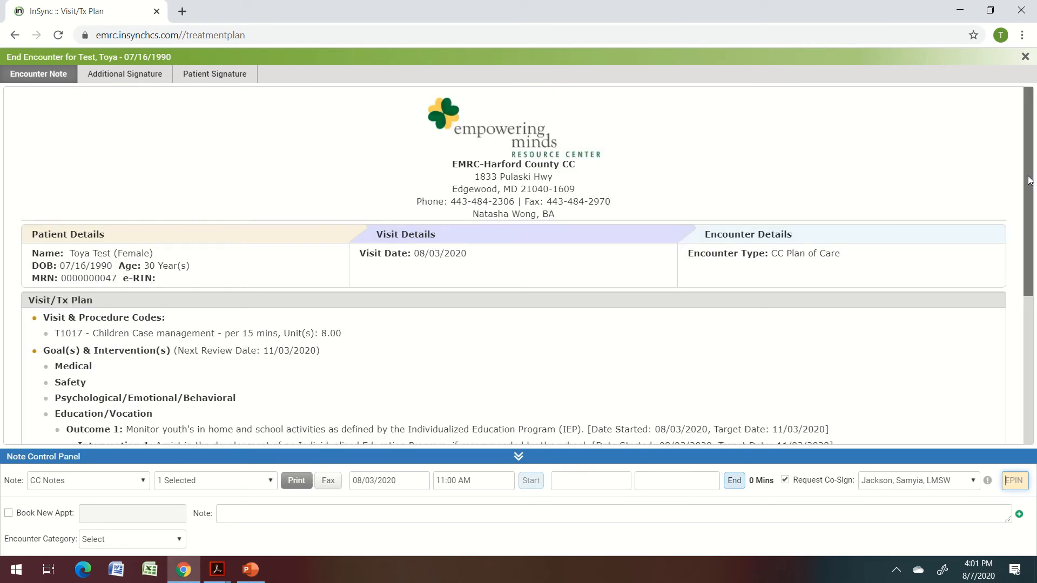
Set the encounter end date to 08/03/2020 and end time to 1:00 PM.
scroll(1028, 271, "down", 3)
left_click_drag(1028, 272, 1031, 195)
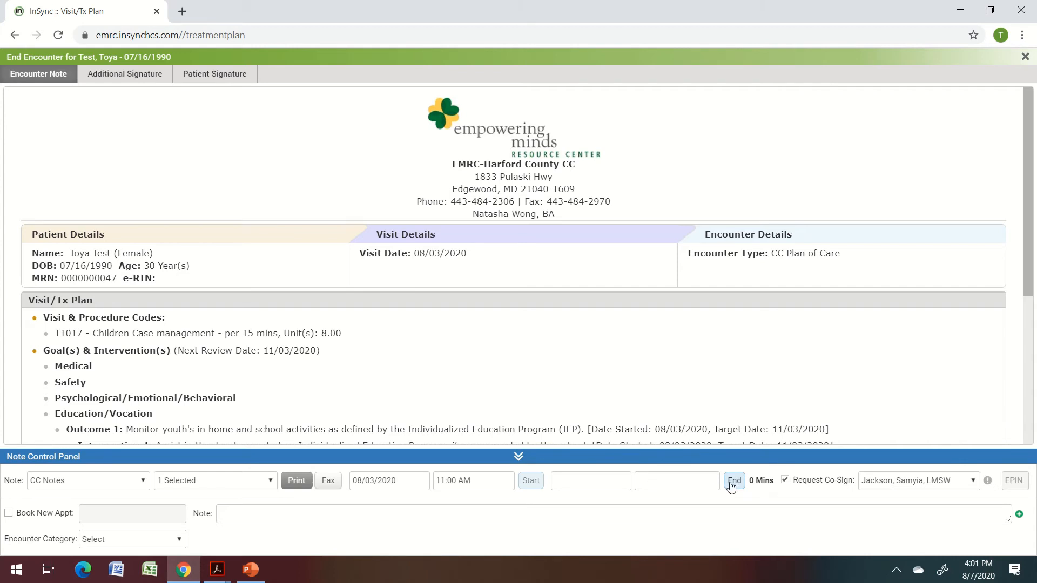
left_click(596, 479)
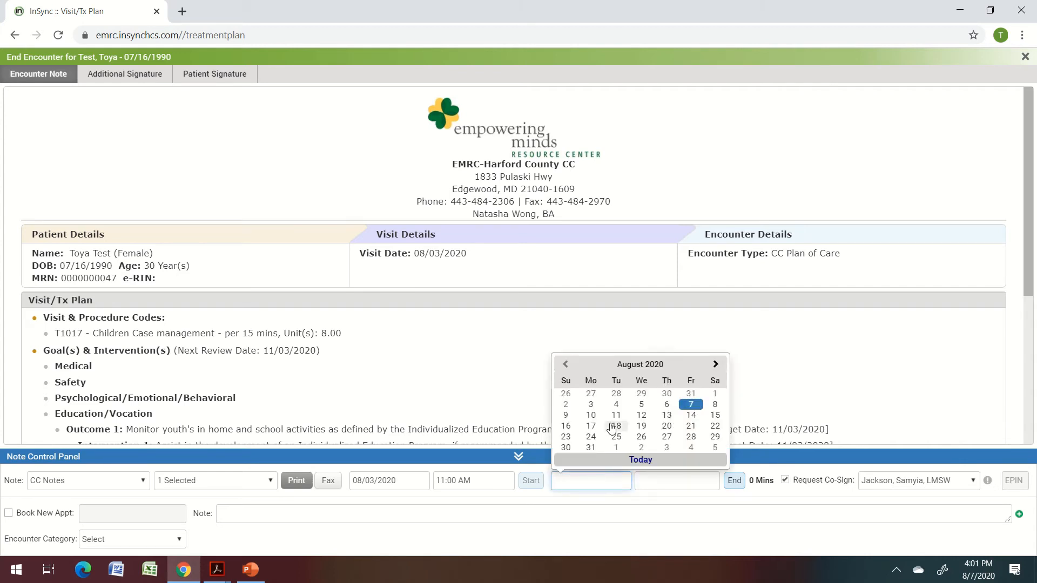
left_click(591, 405)
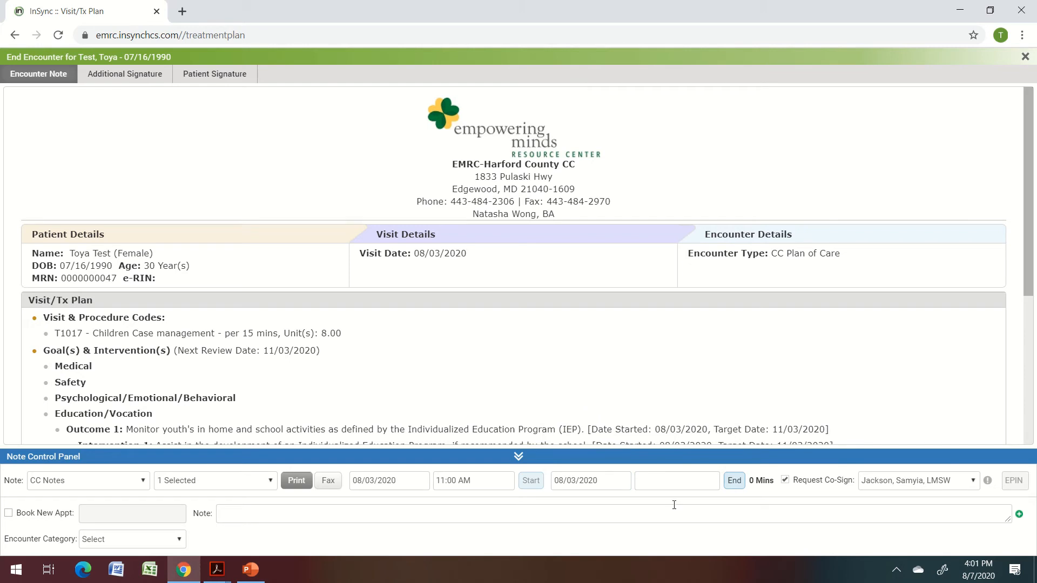
left_click(676, 481)
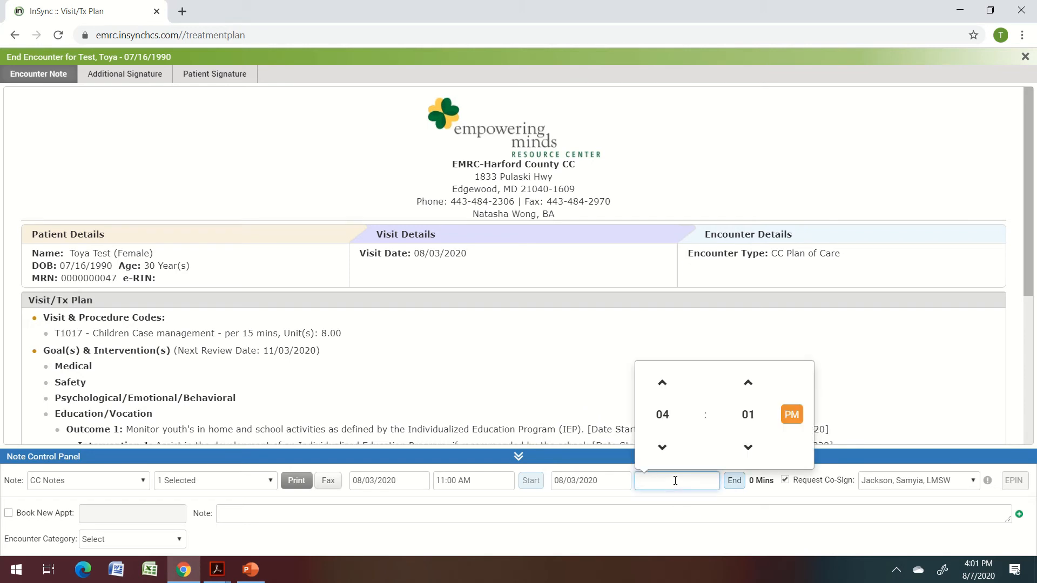
type("1:00 PM")
left_click(849, 471)
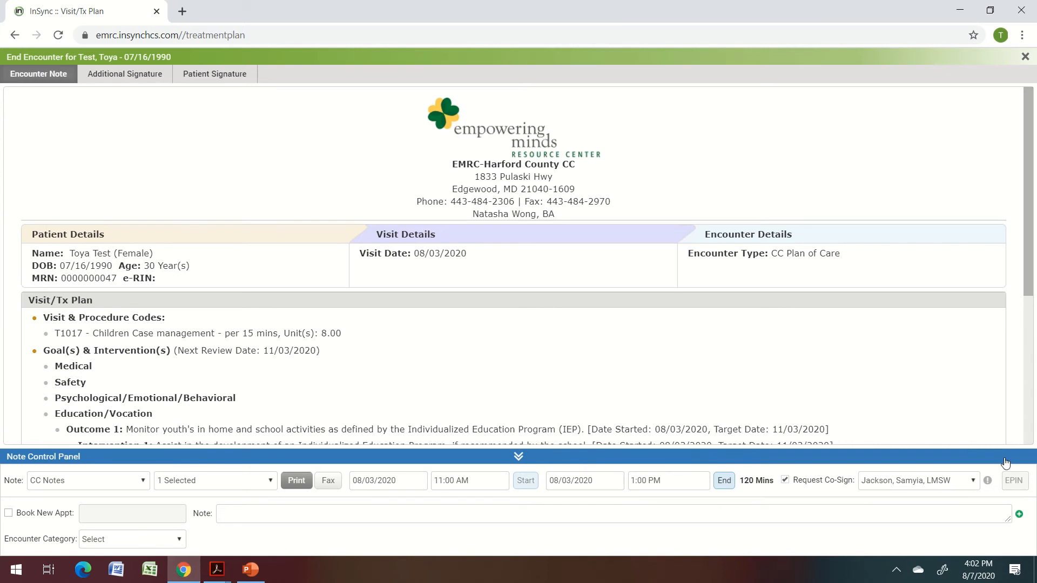
Sign with the electronic PIN and confirm ending the encounter without a diagnosis.
left_click(1016, 483)
type("•••••")
key("Return")
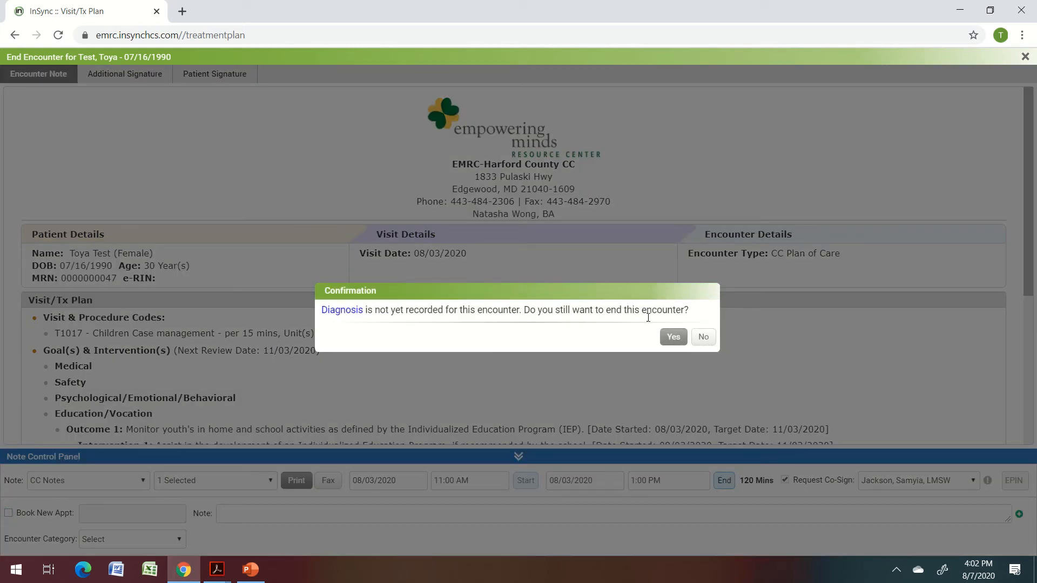
left_click(674, 341)
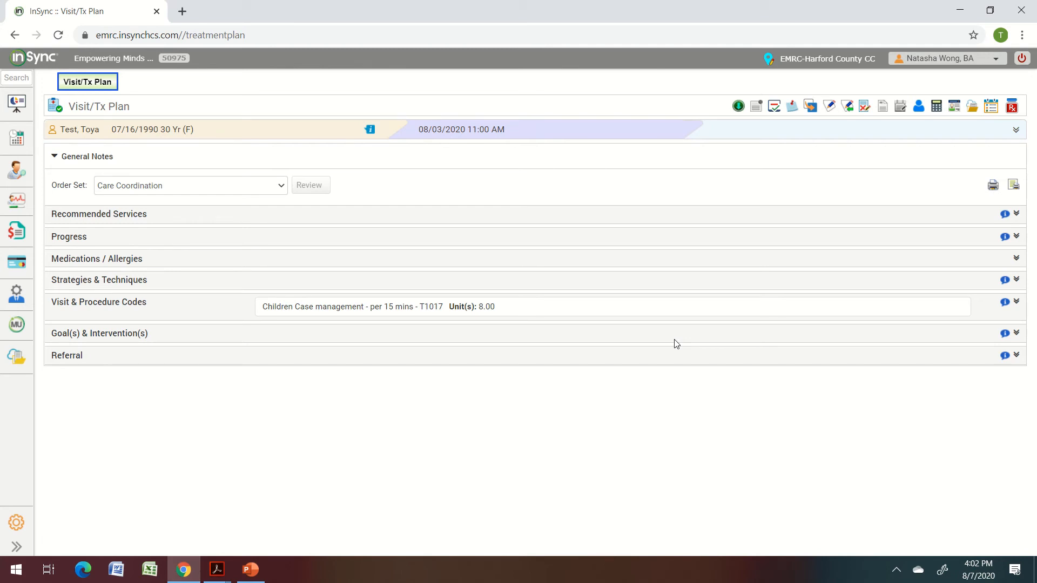
left_click(830, 108)
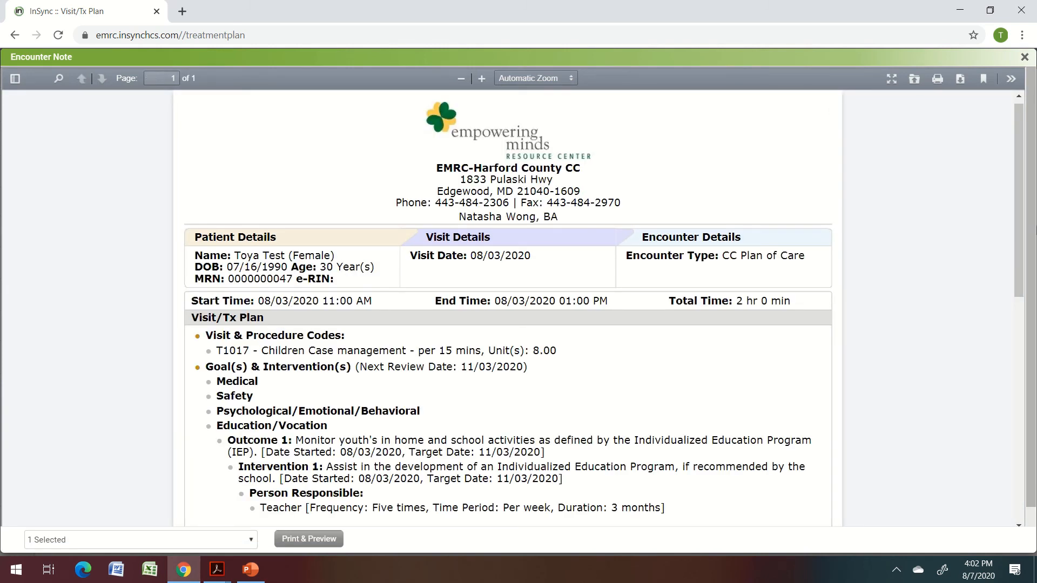
mouse_move(1020, 192)
left_mouse_down()
mouse_move(1034, 413)
mouse_move(1035, 339)
left_mouse_up()
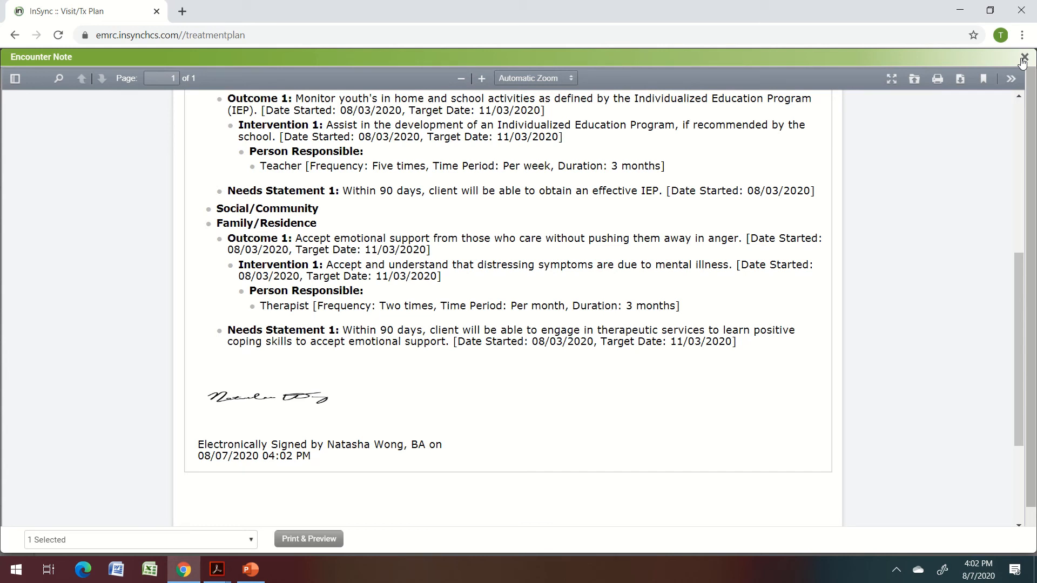
left_click(1023, 58)
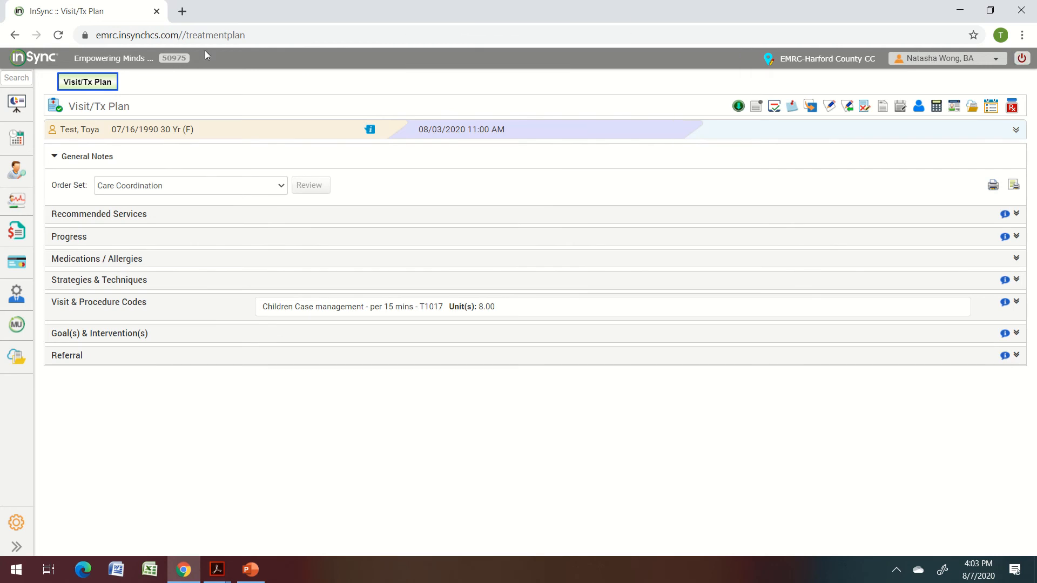
Go to the Dashboard and start a new To Do reminder.
left_click(21, 105)
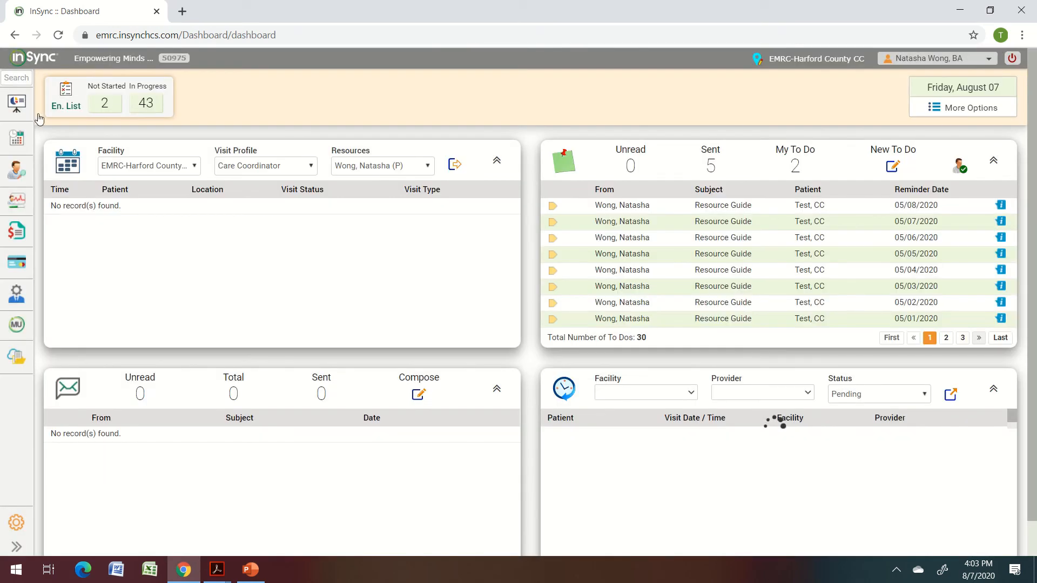
left_click(894, 166)
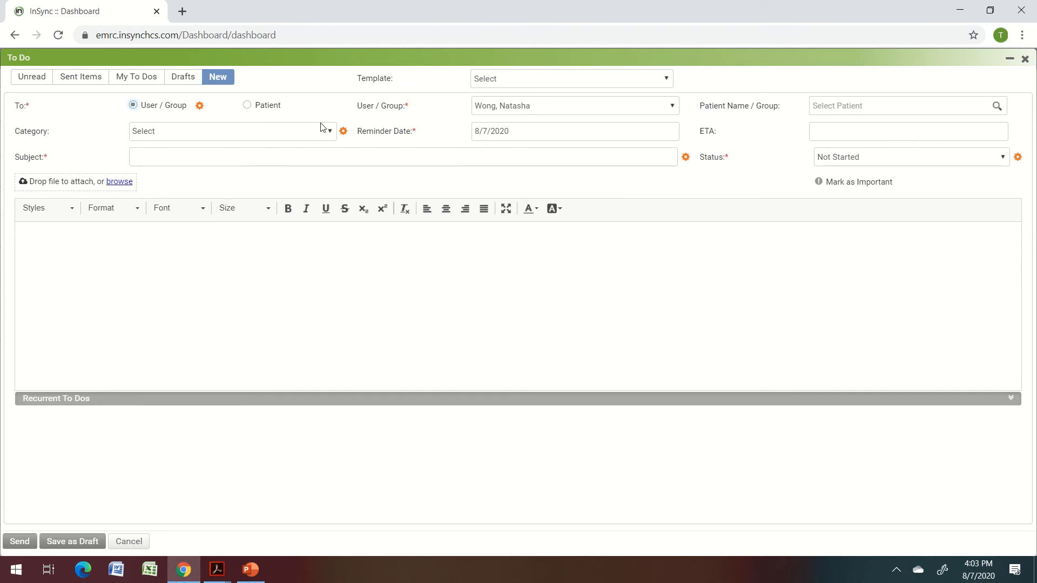
Search for the co-signing staff member, add them as a second To Do recipient, and verify the selection.
left_click(528, 107)
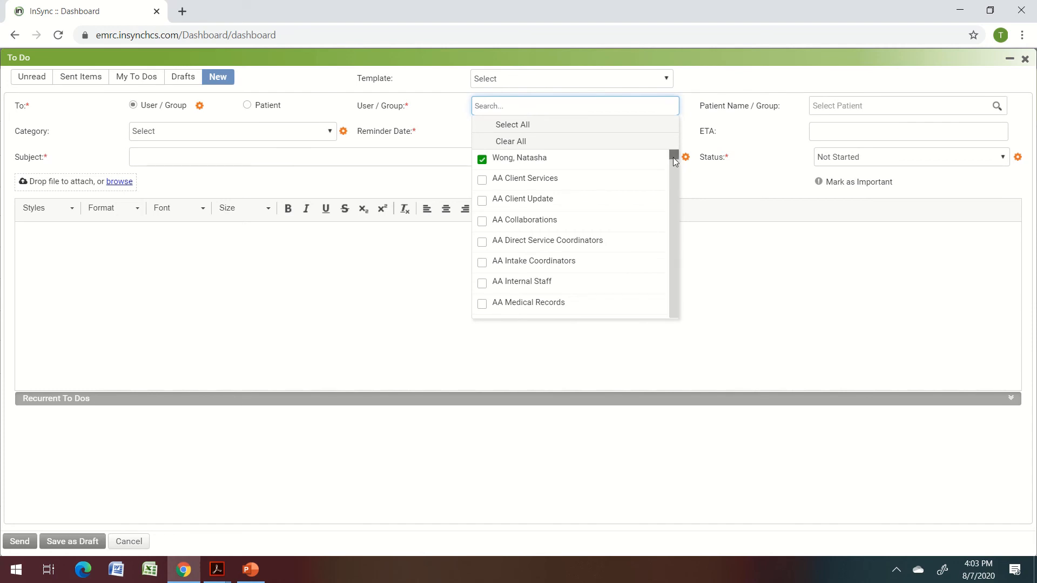
left_click_drag(673, 158, 676, 174)
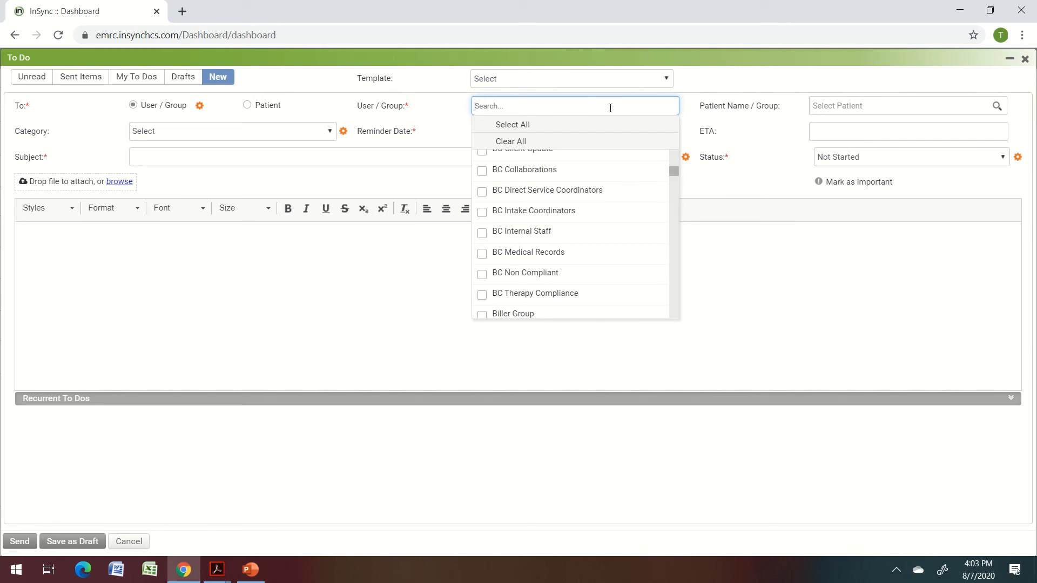
type("sam")
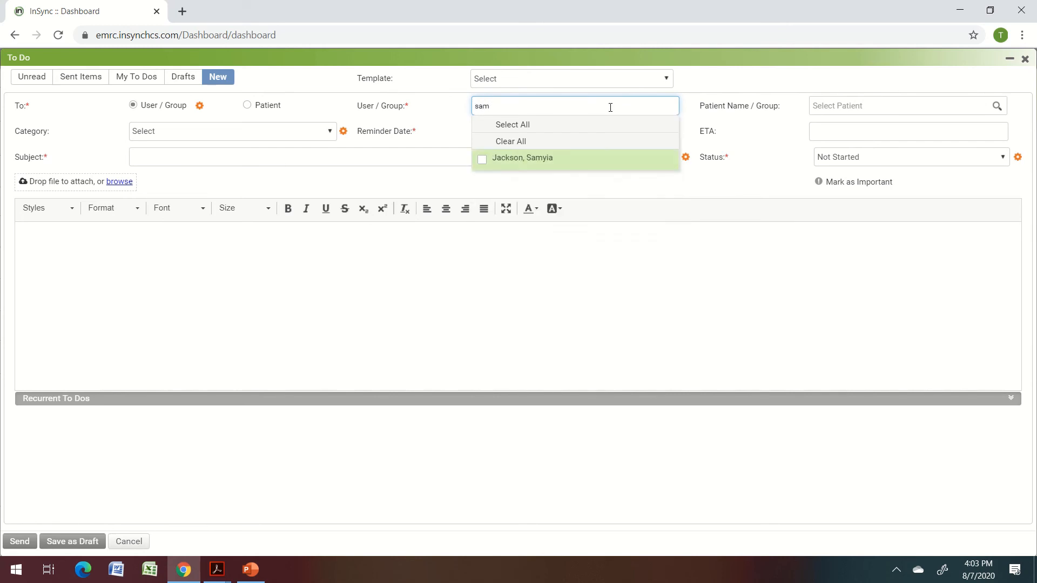
left_click(532, 164)
left_click(579, 190)
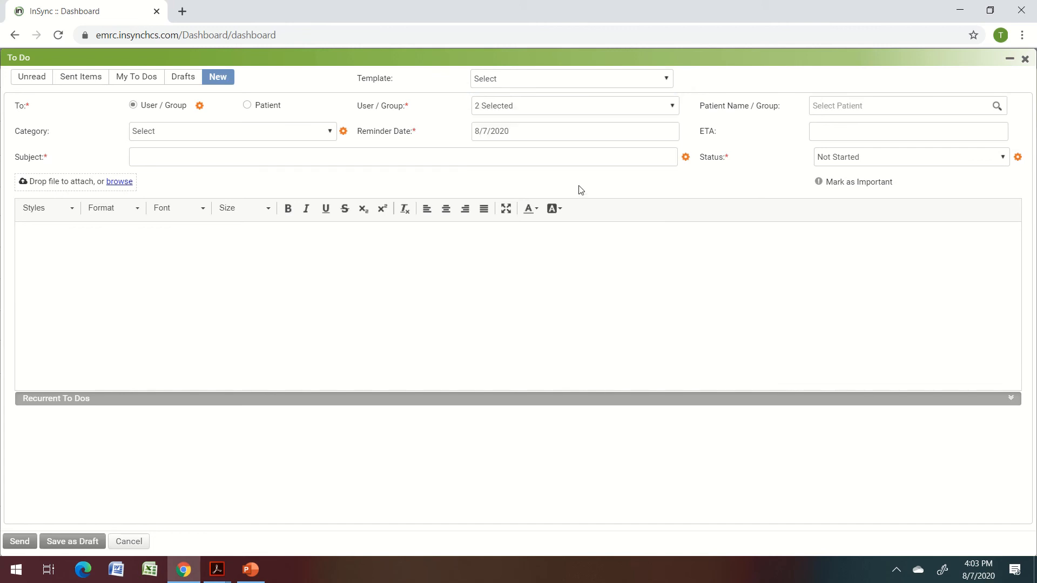
left_click(504, 107)
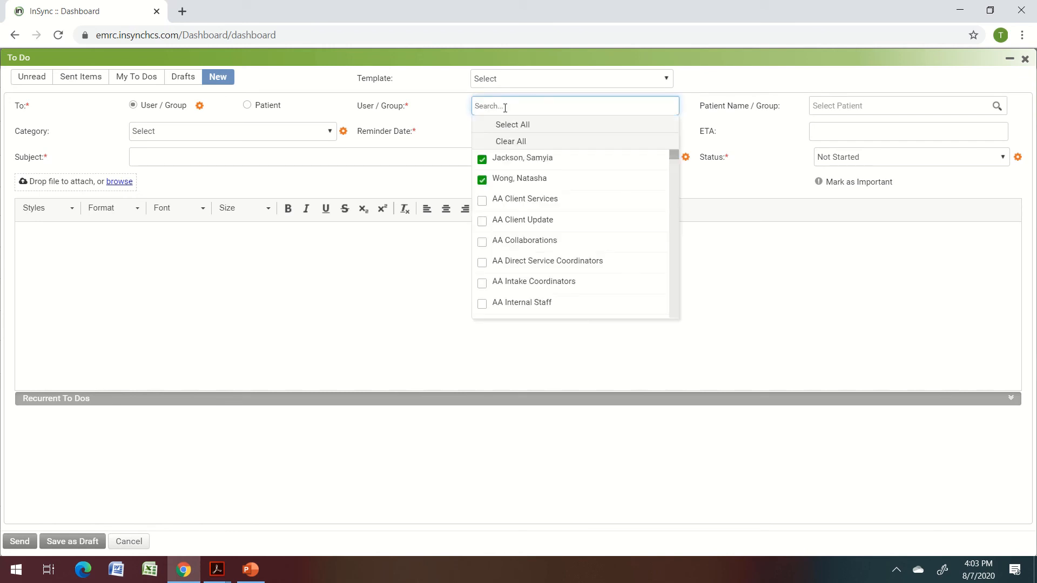
left_click(760, 165)
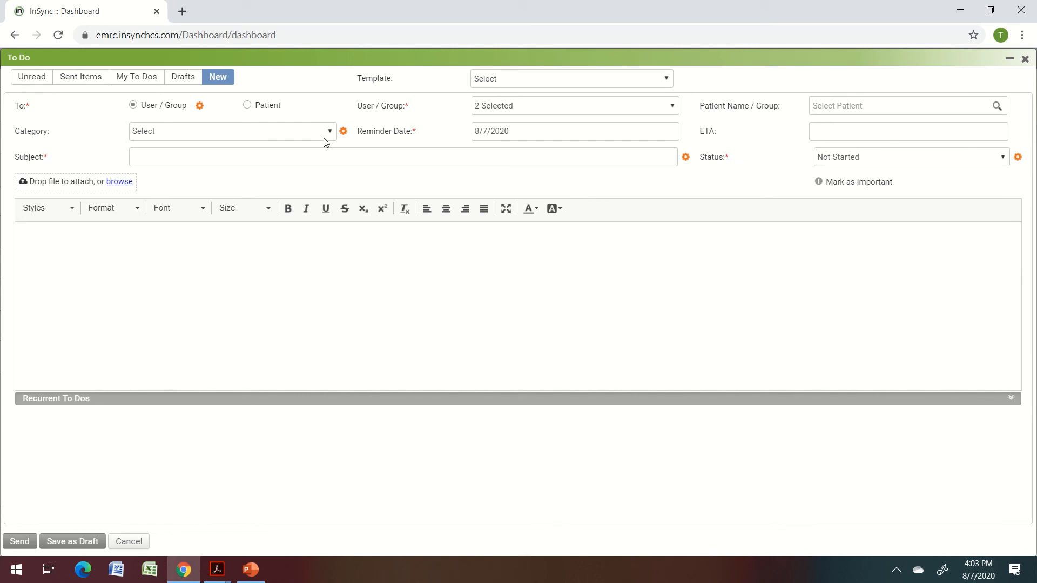
Set the To Do category to Request for Documents.
left_click(301, 130)
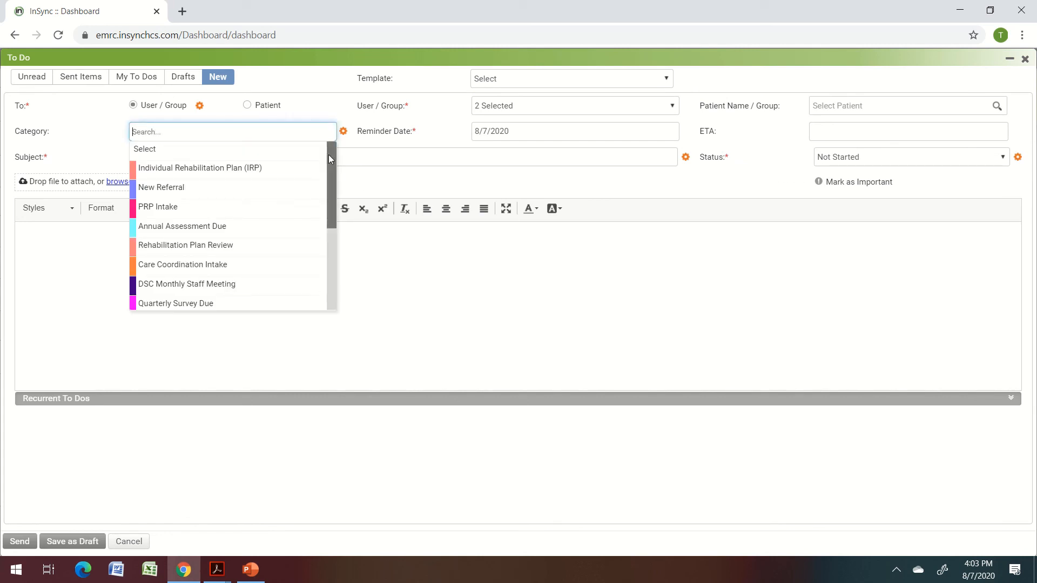
left_click_drag(328, 154, 315, 303)
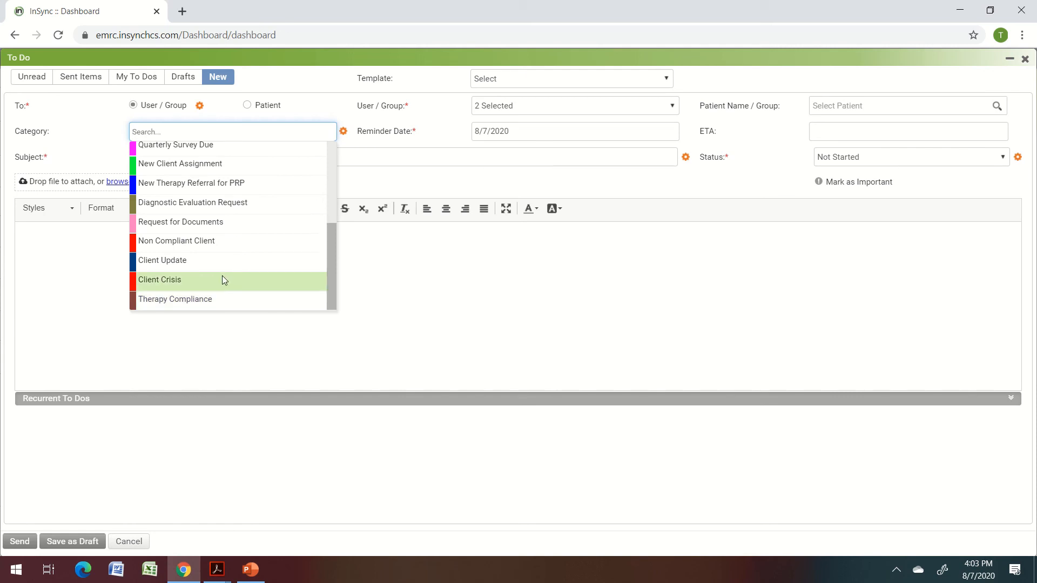
left_click(210, 229)
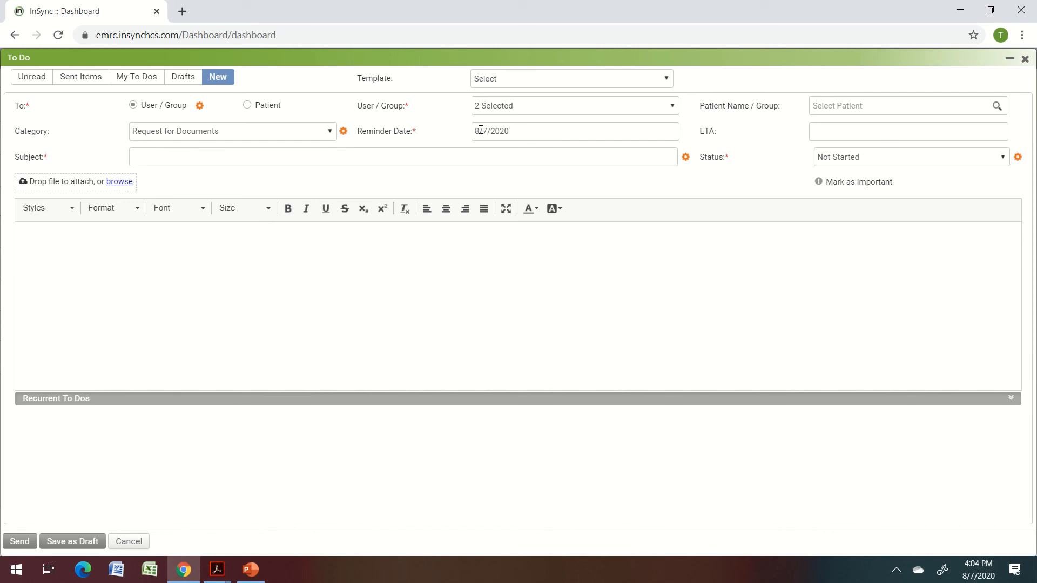
Change the reminder date to 10/03/2020.
left_click(480, 130)
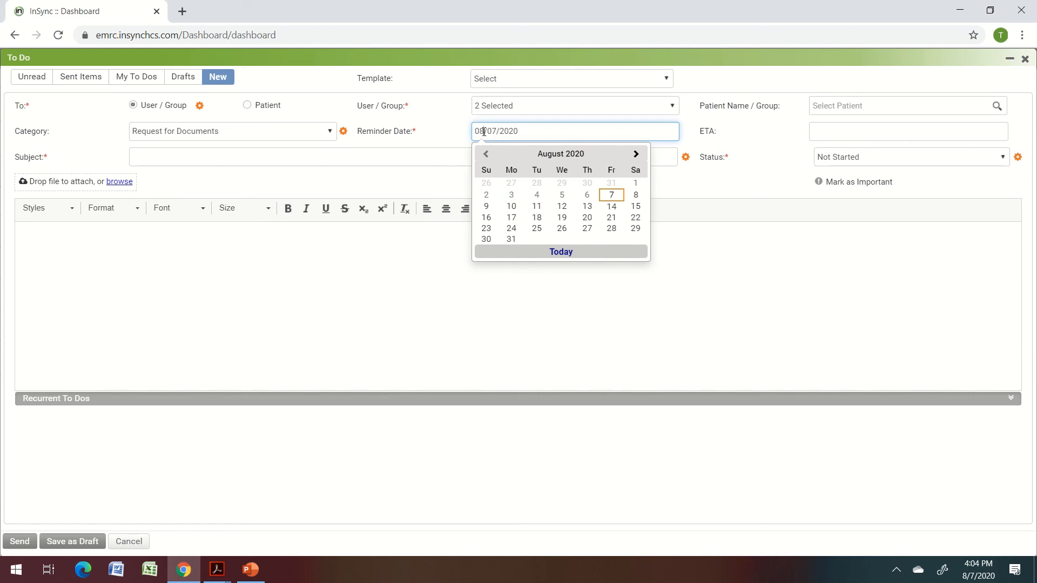
key("BackSpace")
key("BackSpace")
type("10")
left_click(495, 131)
key("BackSpace")
type("3")
left_click(693, 189)
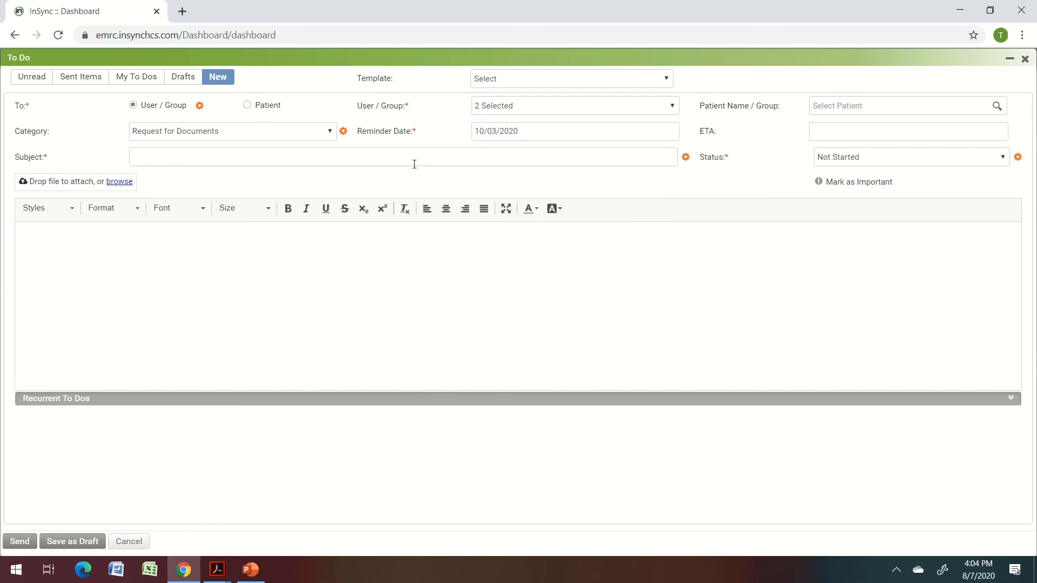
Give the To Do a subject noting the patient's CFT due 11.03.20, and a body saying documents are due by 11.03.20.
left_click(354, 153)
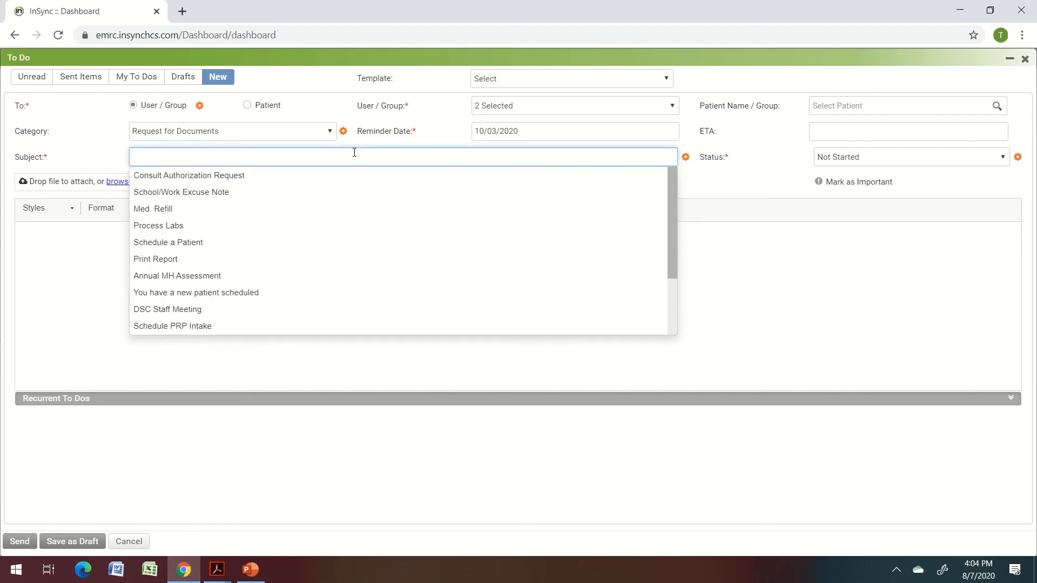
type("CFT")
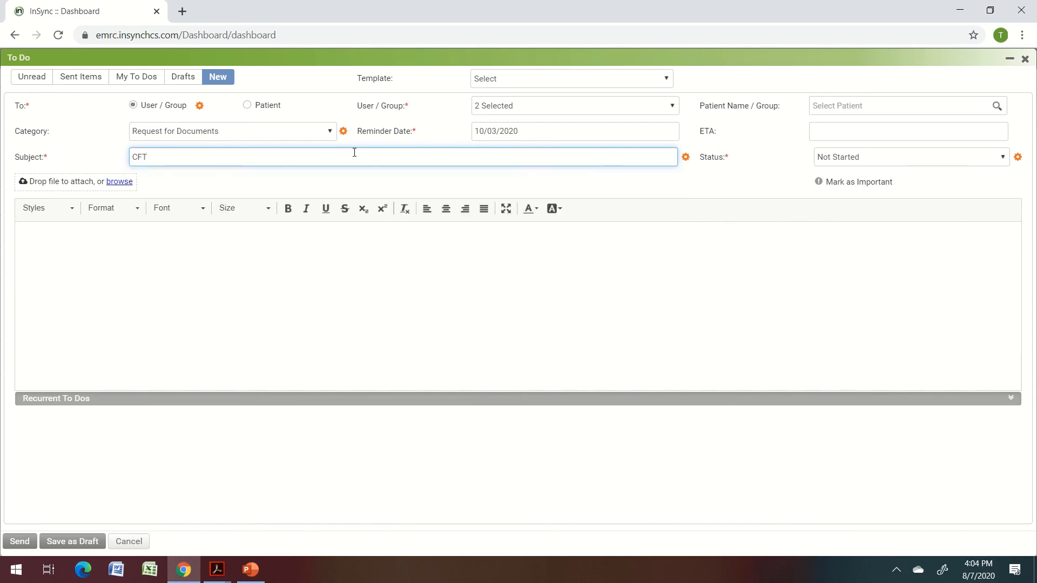
type(" for")
type(" Toya")
type(" Tes")
type("t needed")
key("BackSpace")
key("BackSpace")
key("BackSpace")
key("BackSpace")
key("BackSpace")
key("BackSpace")
key("BackSpace")
type("Docum")
key("BackSpace")
key("BackSpace")
key("BackSpace")
key("BackSpace")
key("BackSpace")
key("BackSpace")
type("Date 11.03.20")
type("Due")
left_click(330, 294)
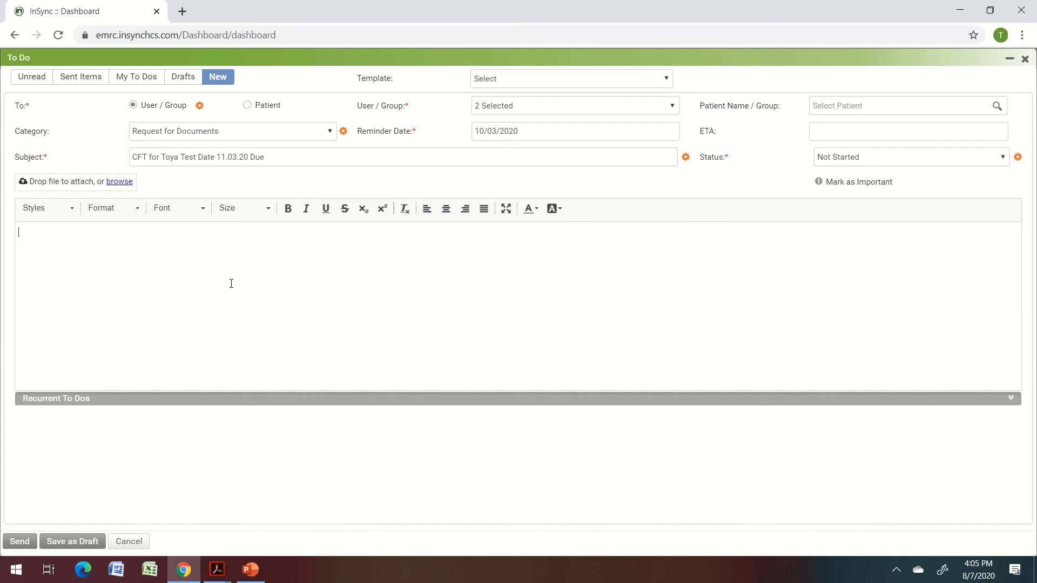
type("Next CFT for Toya Test is to be c")
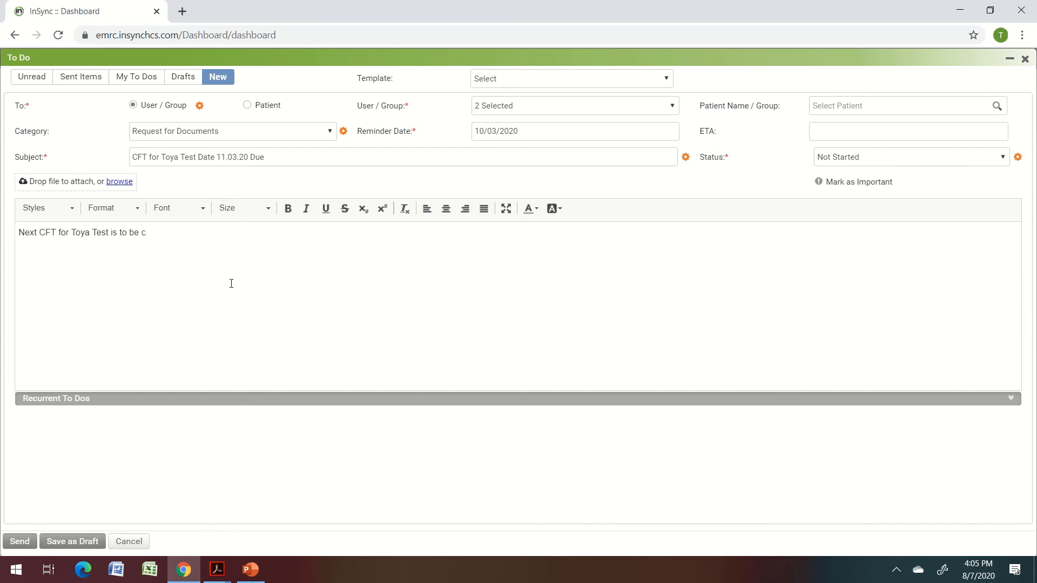
type("held and documents been completed by 11 ")
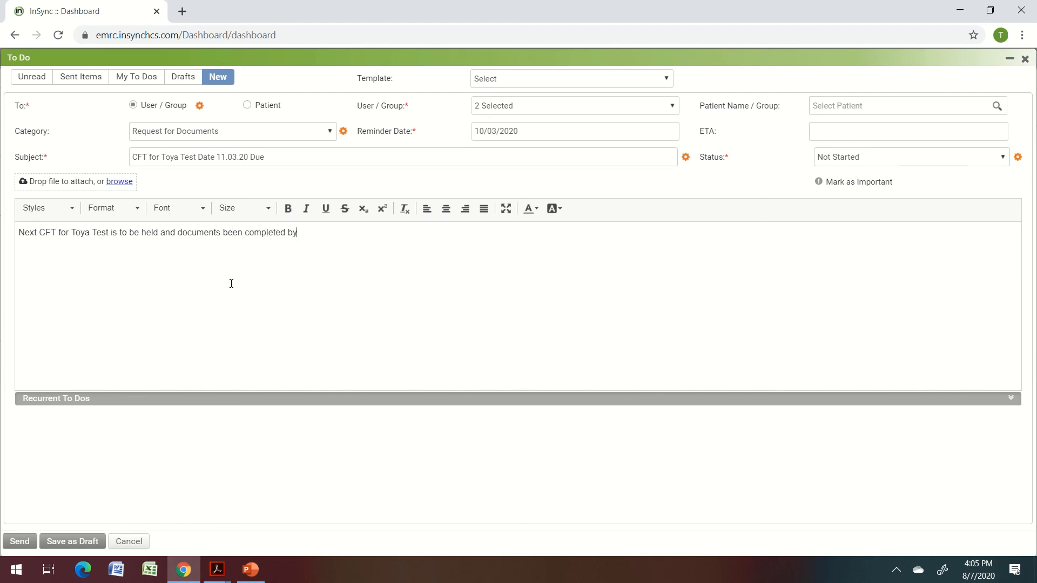
type("03.20")
Send the CFT document reminder To Do.
left_click(16, 545)
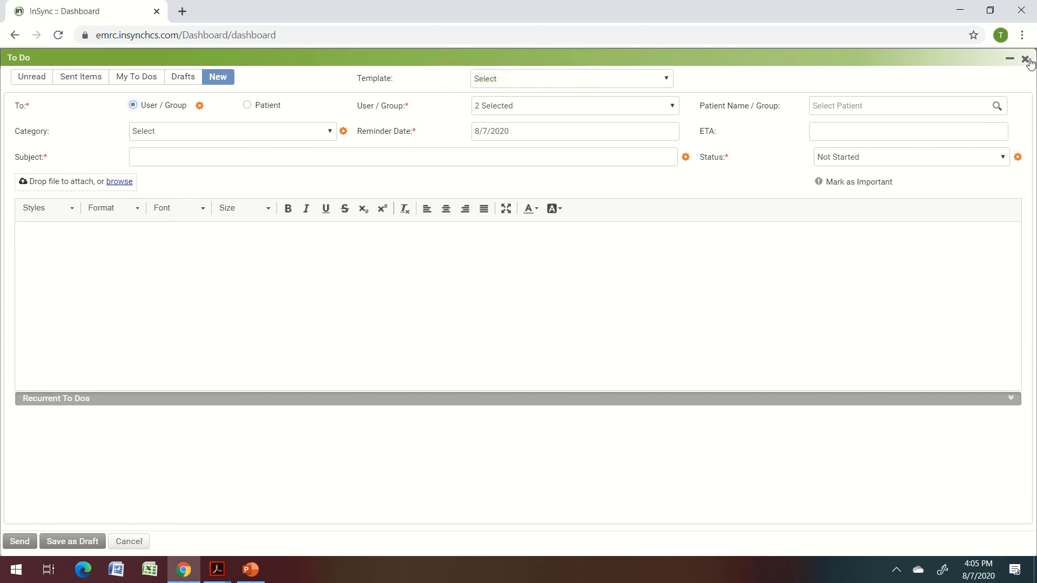
mouse_move(643, 2)
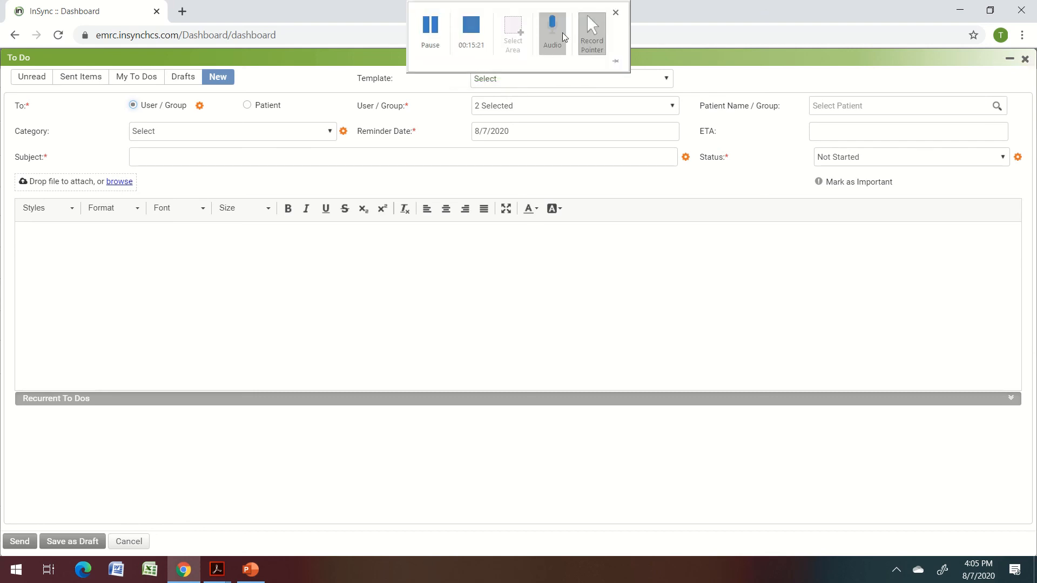